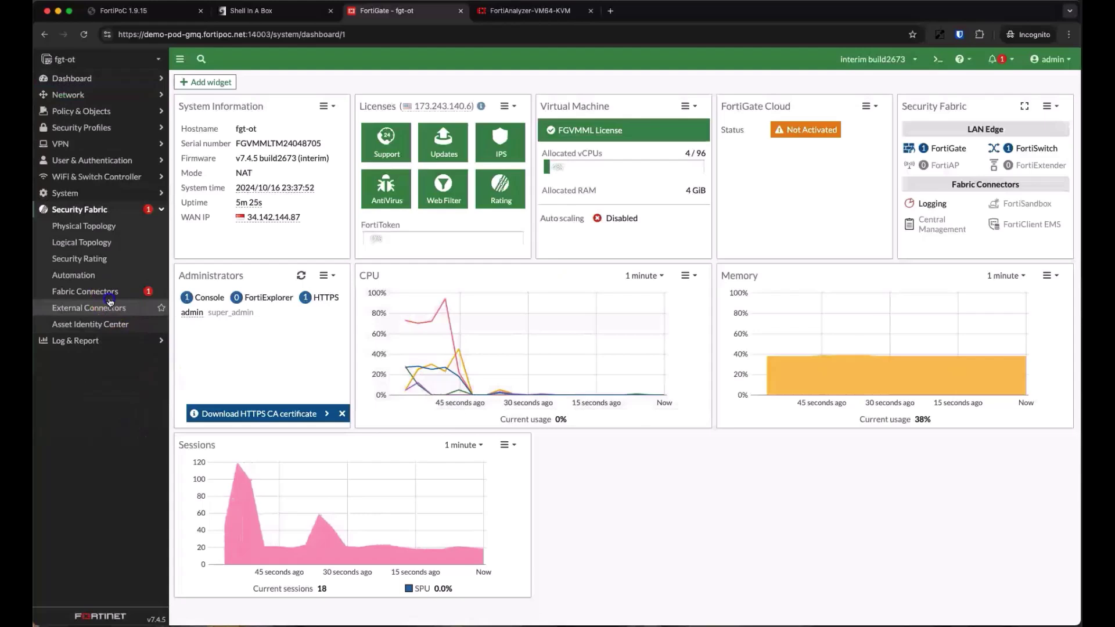
# - Check FortiGate's Fabric Connectors showing the analyzer unauthorized, then view the faz-ot dashboard
pyautogui.click(96, 291)
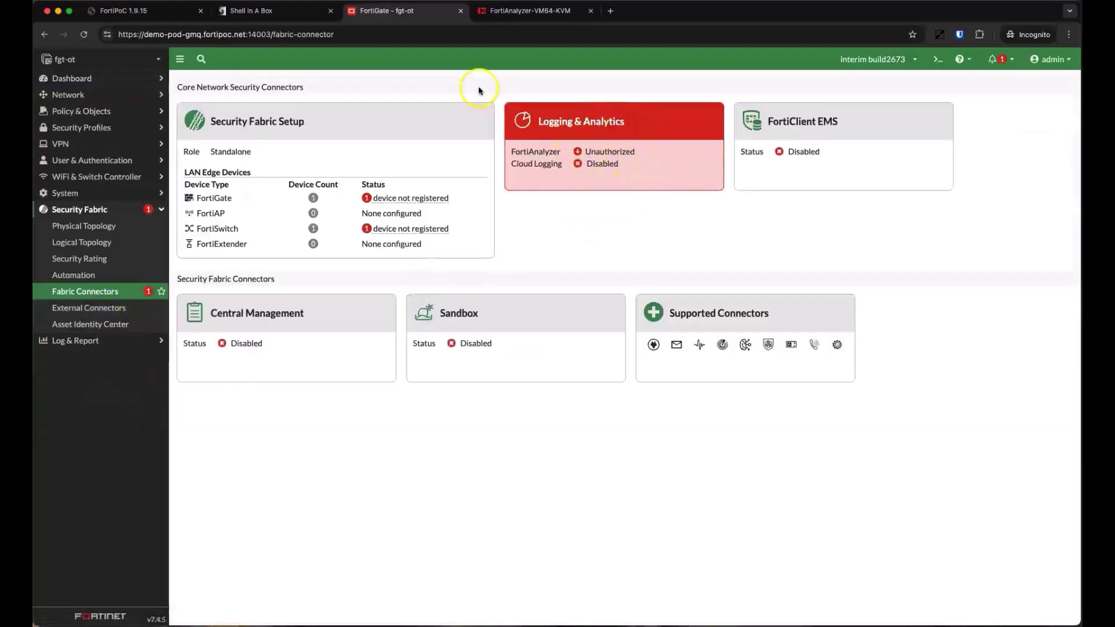
pyautogui.click(527, 11)
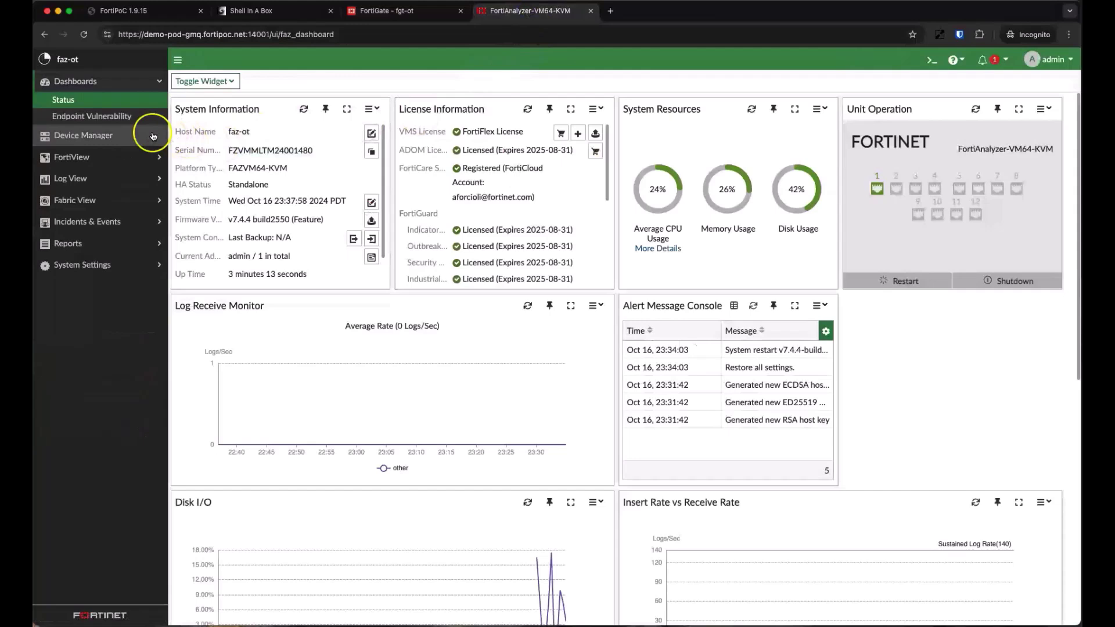
# - Authorize fgt-ot into the root ADOM and confirm it under All Logging Devices
pyautogui.click(83, 135)
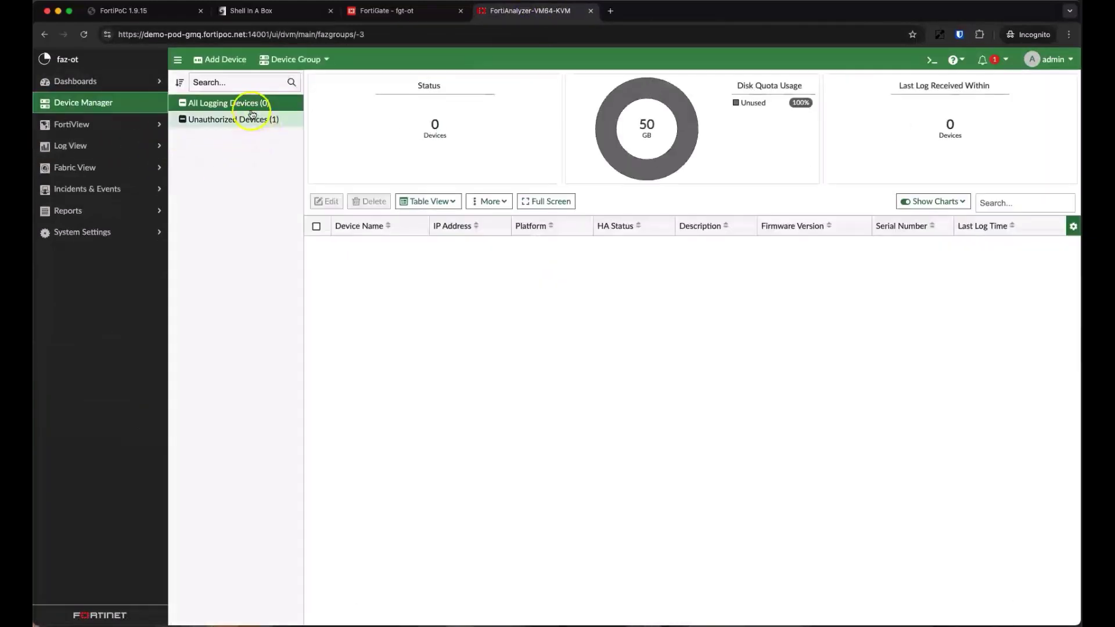
pyautogui.click(248, 119)
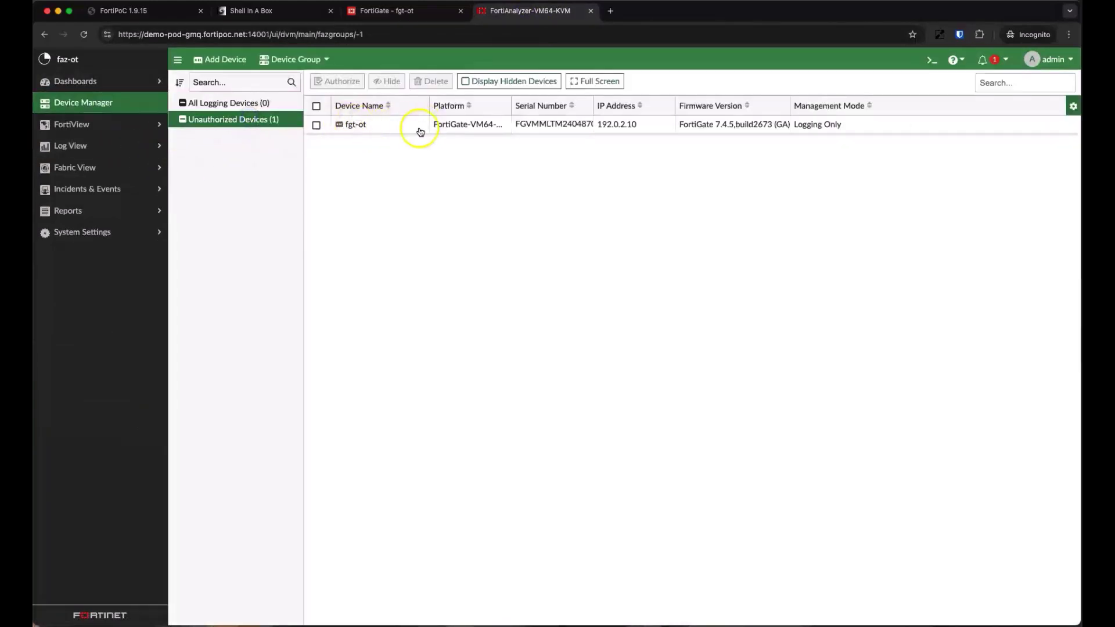
pyautogui.click(316, 124)
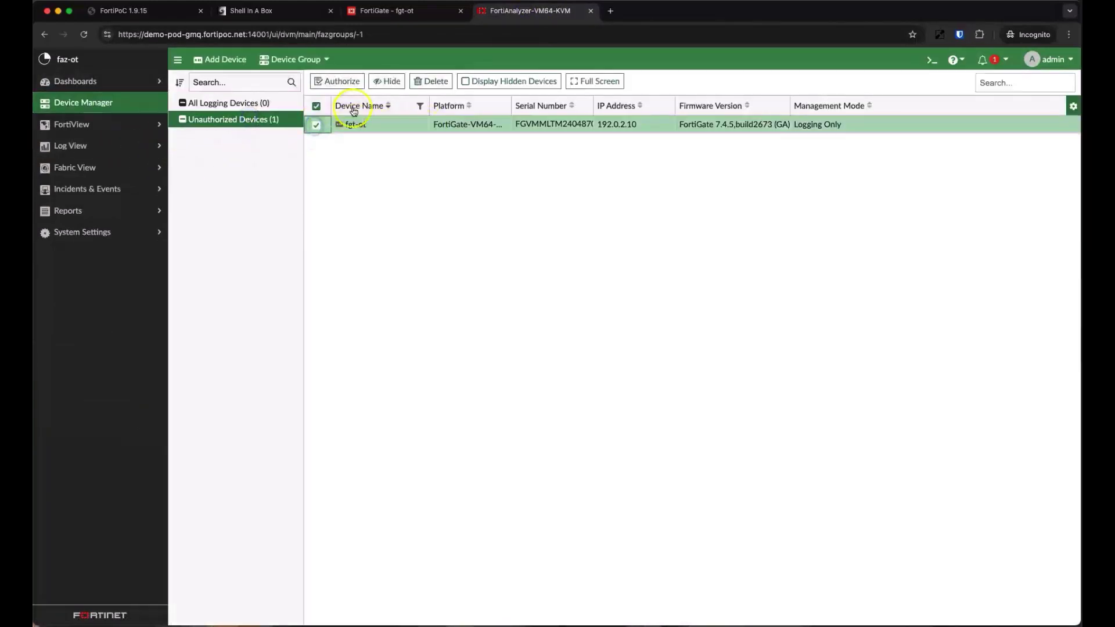
pyautogui.click(341, 81)
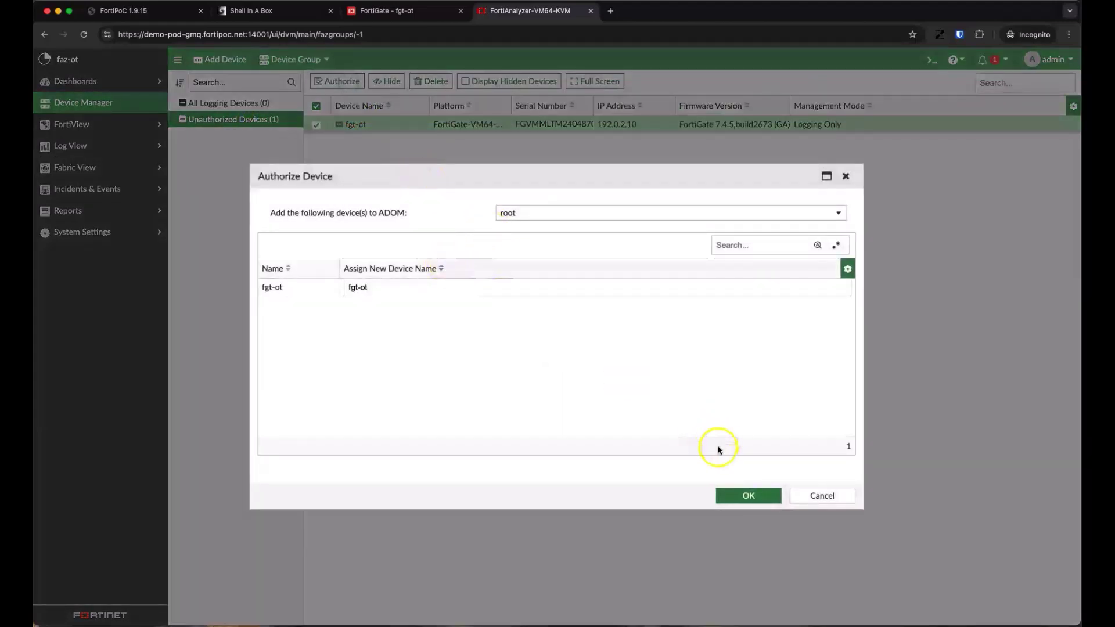
pyautogui.click(748, 495)
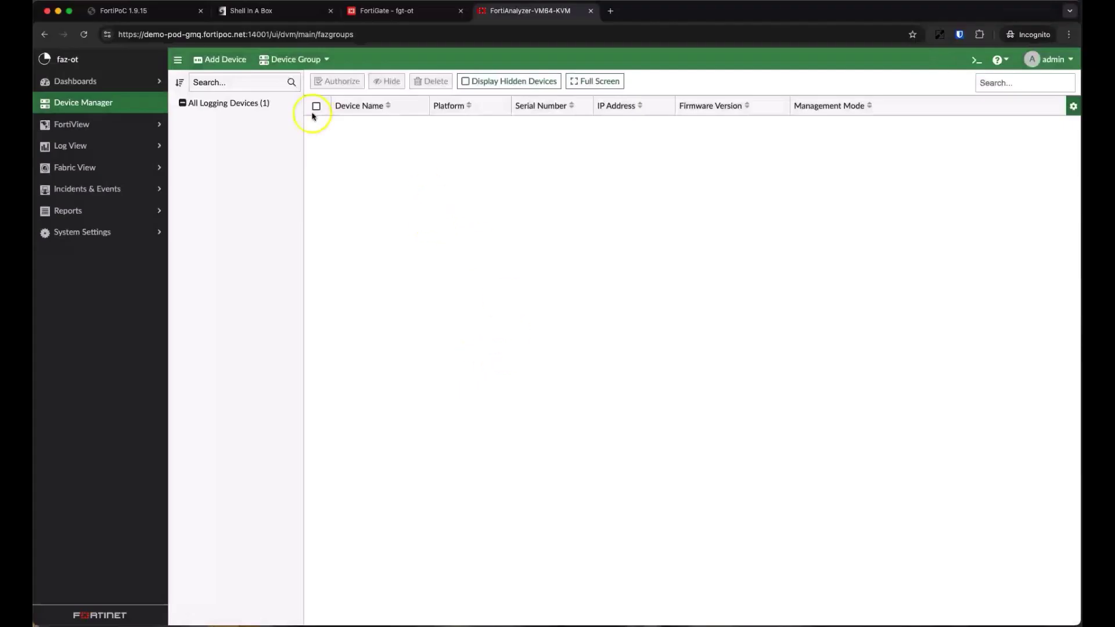
pyautogui.click(229, 103)
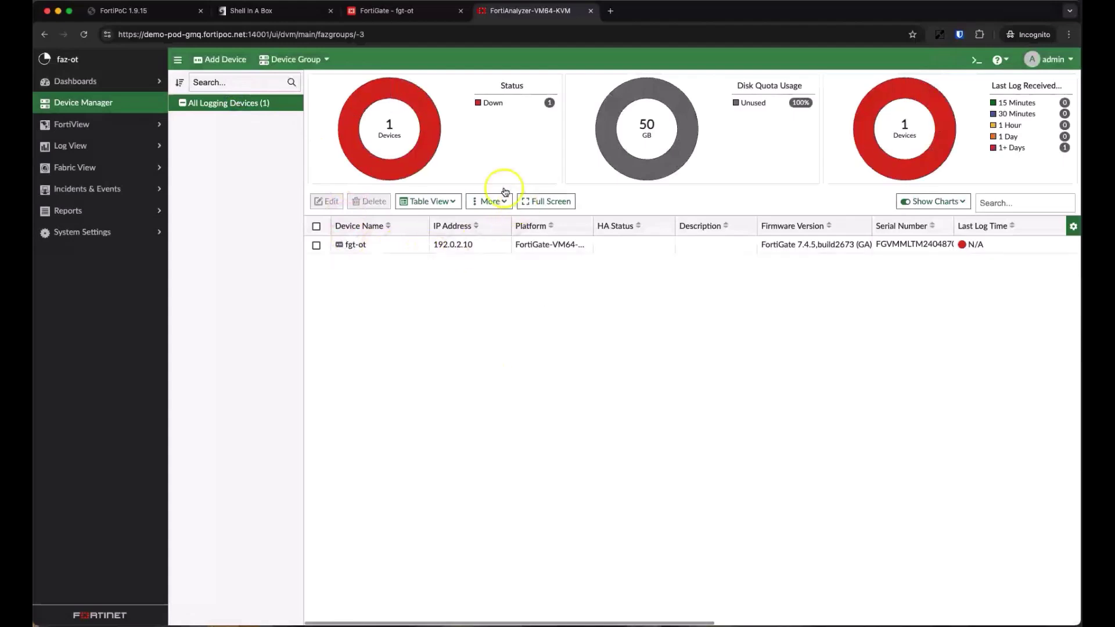
# - Refresh the FortiAnalyzer connection in FortiGate's Logging & Analytics settings
pyautogui.click(370, 10)
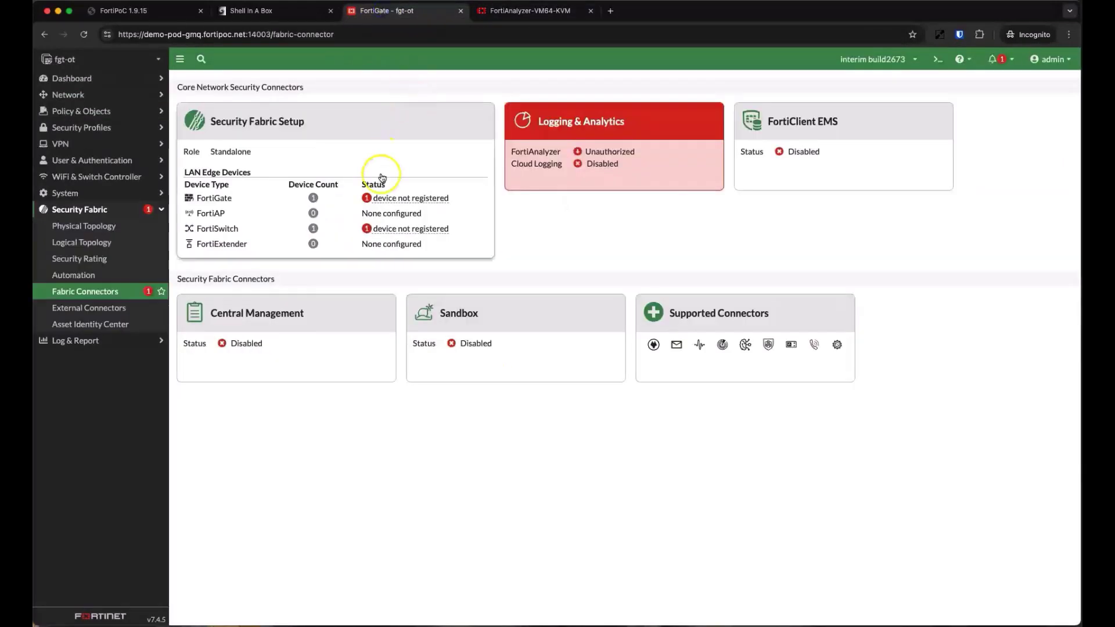
pyautogui.rightClick(548, 153)
pyautogui.click(570, 157)
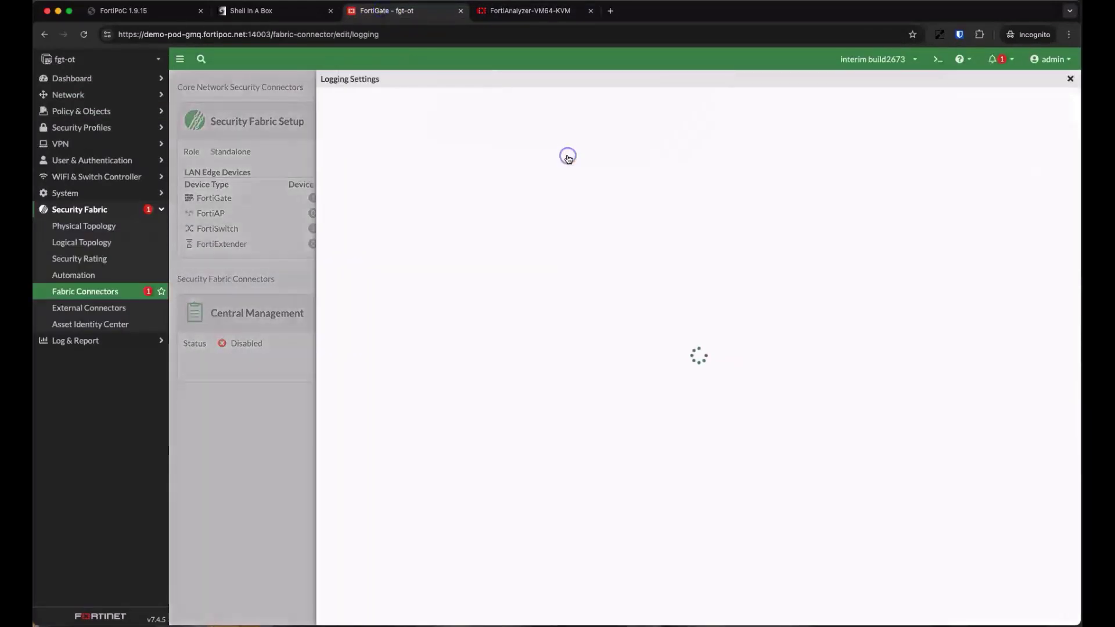
pyautogui.click(525, 185)
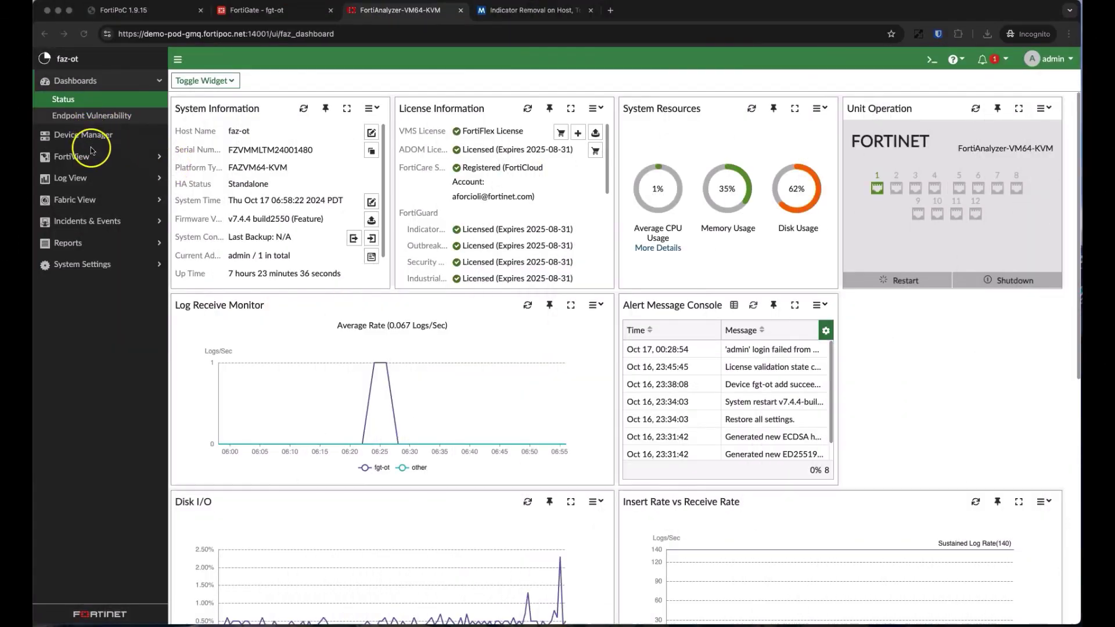
# - Review FortiView top traffic sources, top destinations, and applications & websites
pyautogui.click(83, 157)
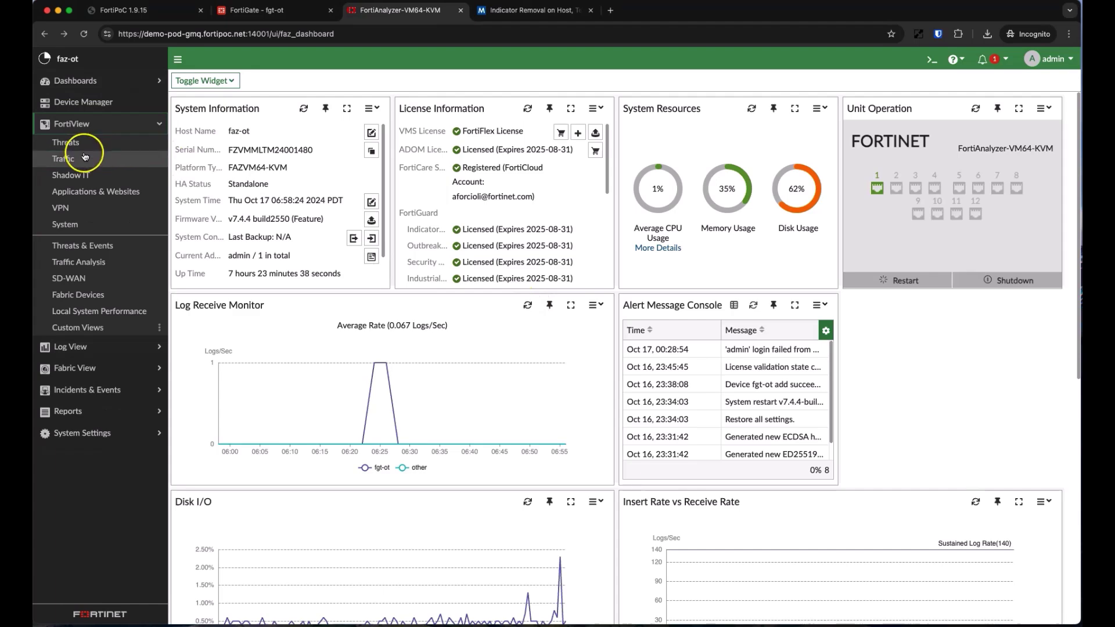
pyautogui.click(85, 158)
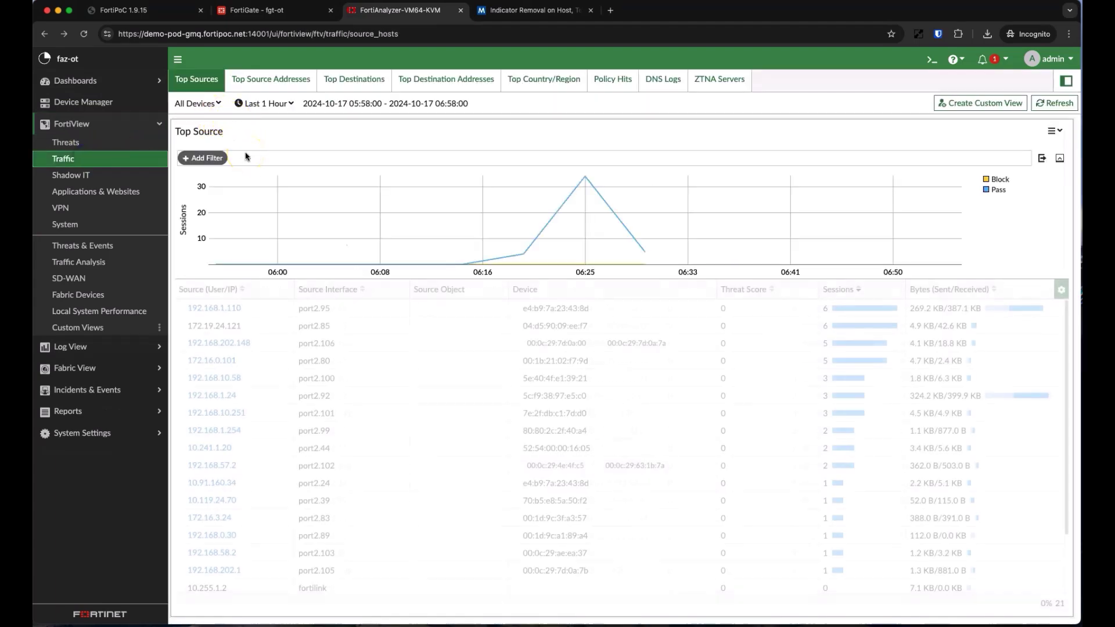
pyautogui.click(354, 78)
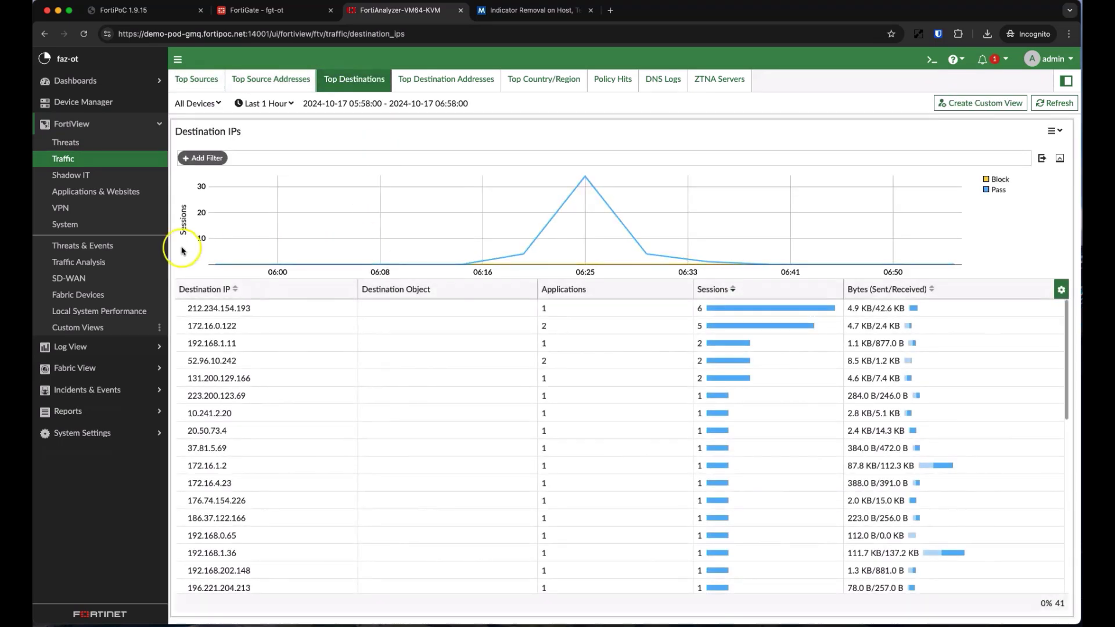
pyautogui.click(95, 192)
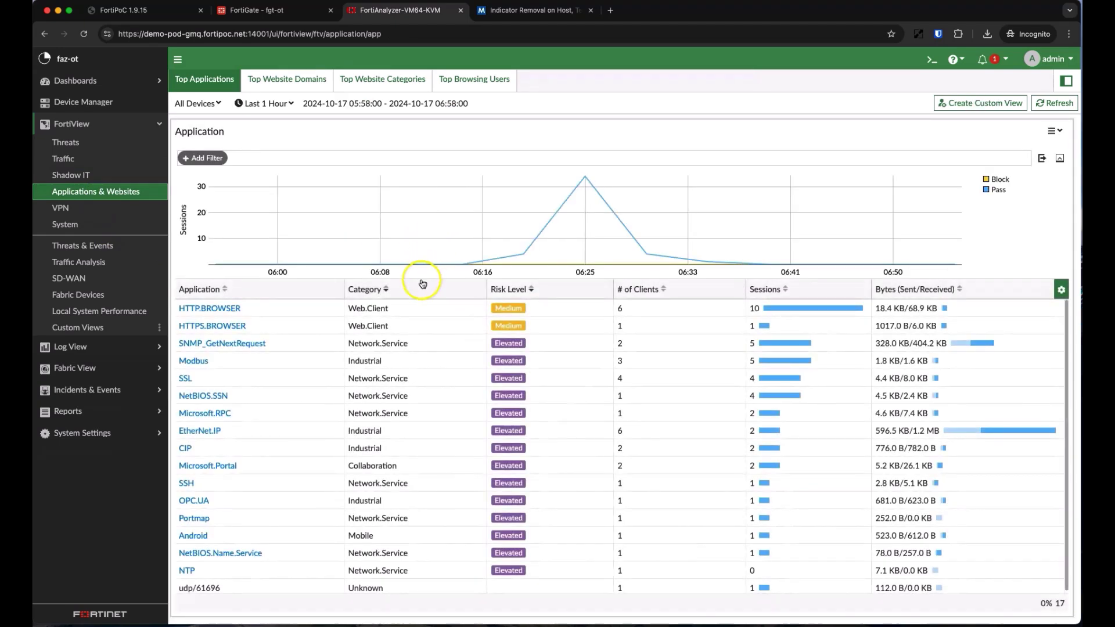
pyautogui.scroll(-1, 361, 443)
pyautogui.scroll(1, 361, 443)
# - View the related logs for the Modbus application
pyautogui.click(286, 326)
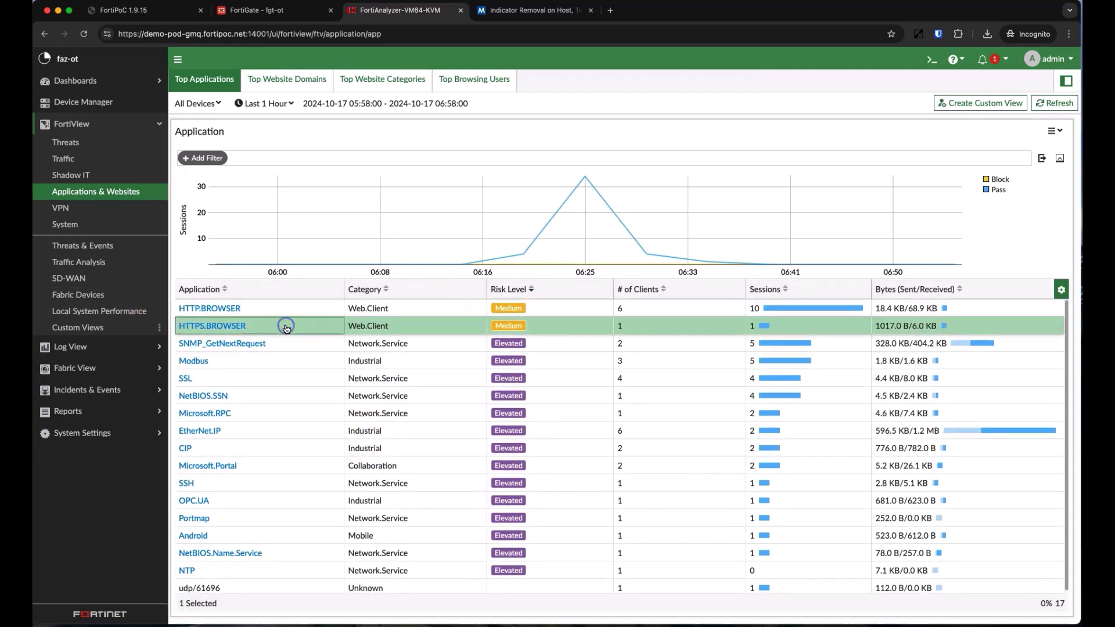
pyautogui.rightClick(255, 360)
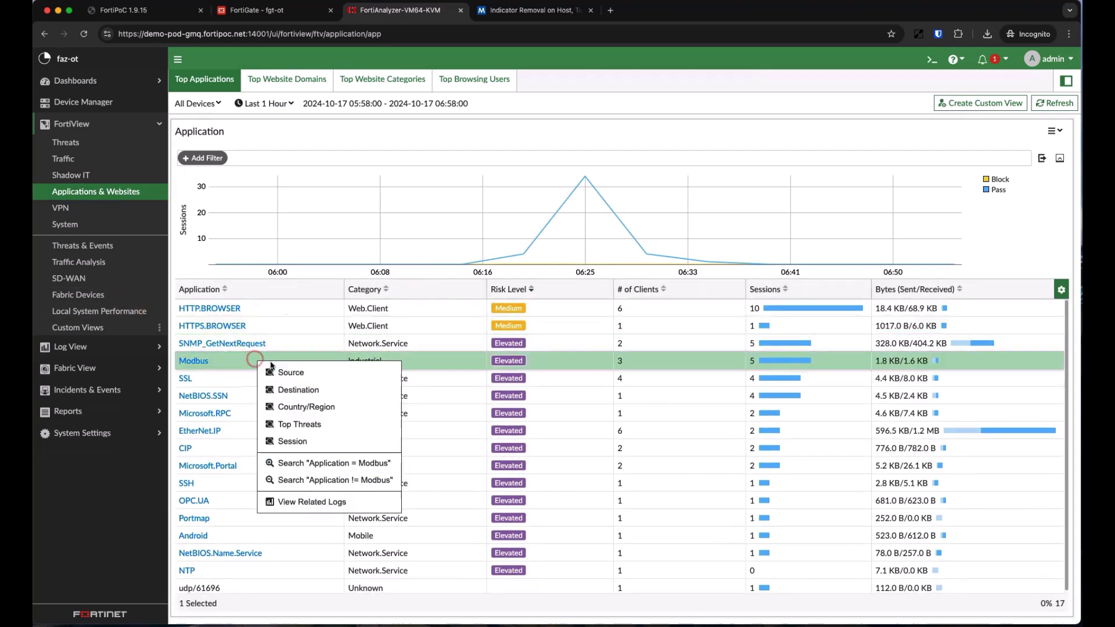
pyautogui.click(369, 503)
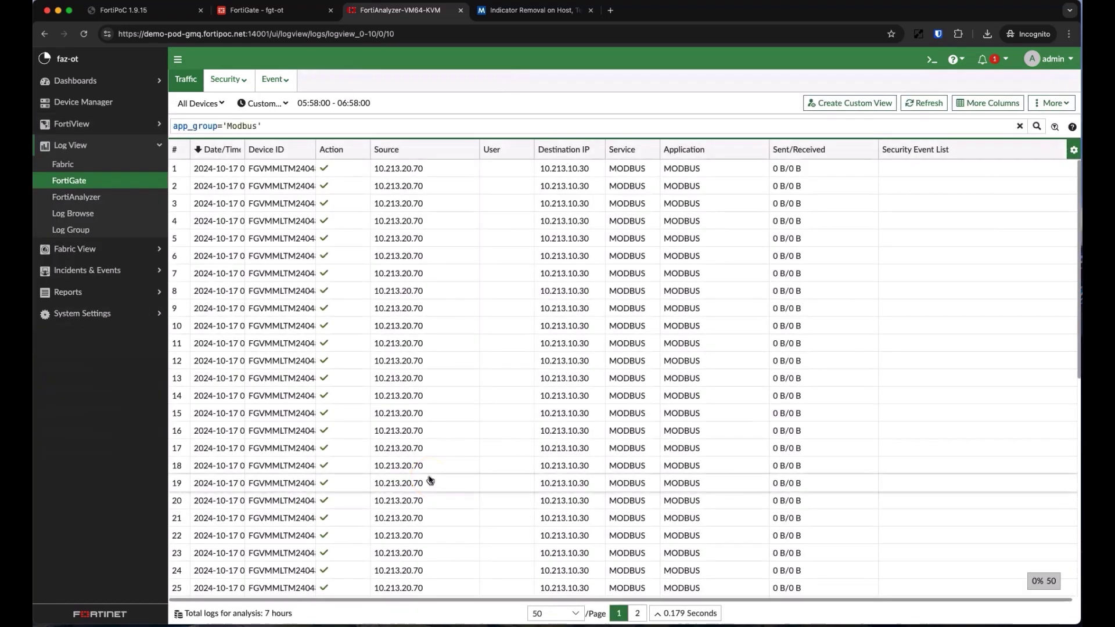
pyautogui.scroll(-10, 468, 371)
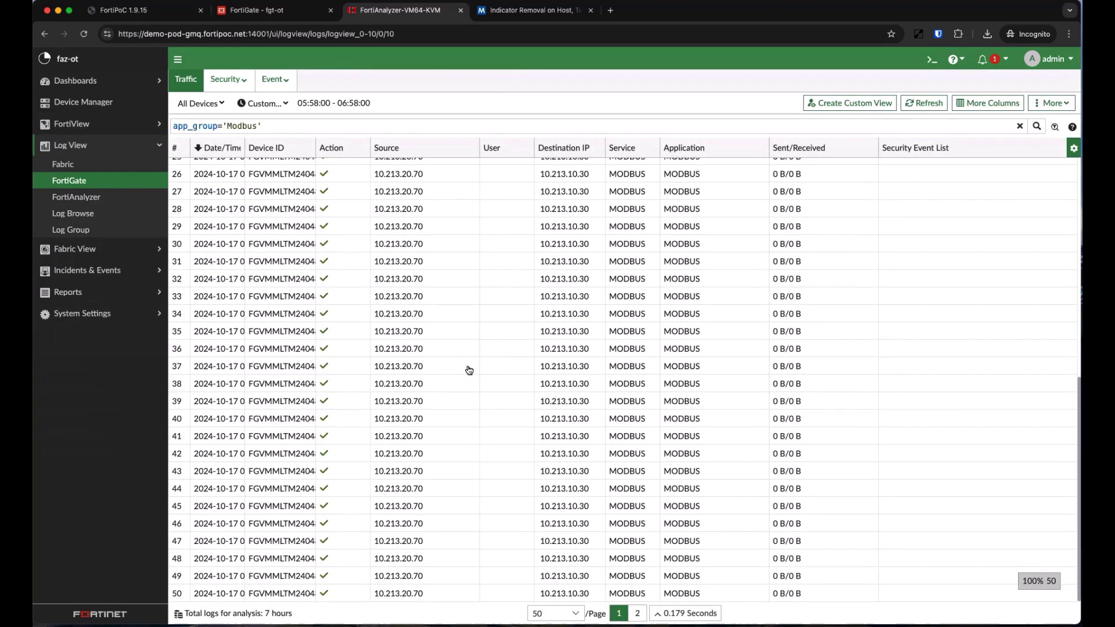
pyautogui.click(93, 253)
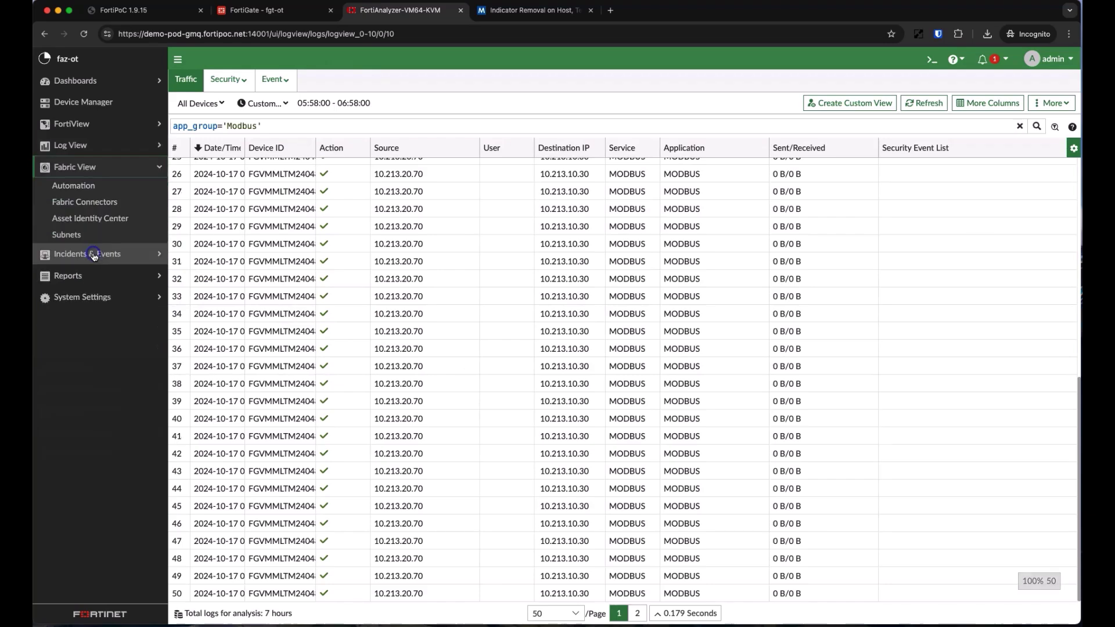
# - Inspect the Siemens Ruggedcom OT/IoT vulnerabilities for 76.70.164.73 in Asset Identity Center
pyautogui.click(91, 219)
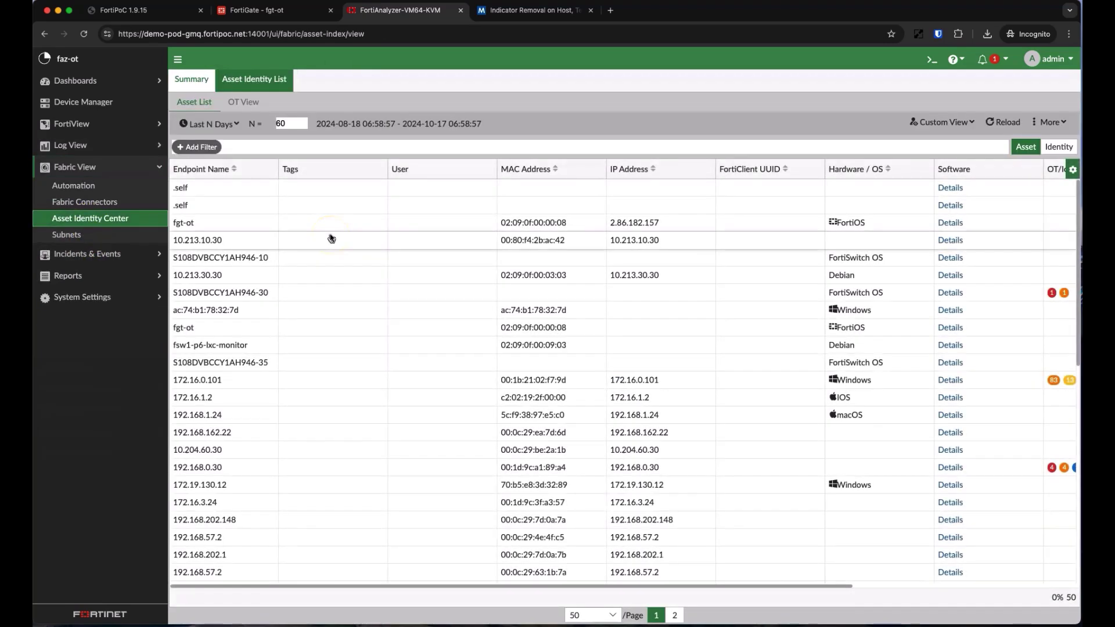
pyautogui.scroll(-2, 585, 340)
pyautogui.hscroll(5, 585, 340)
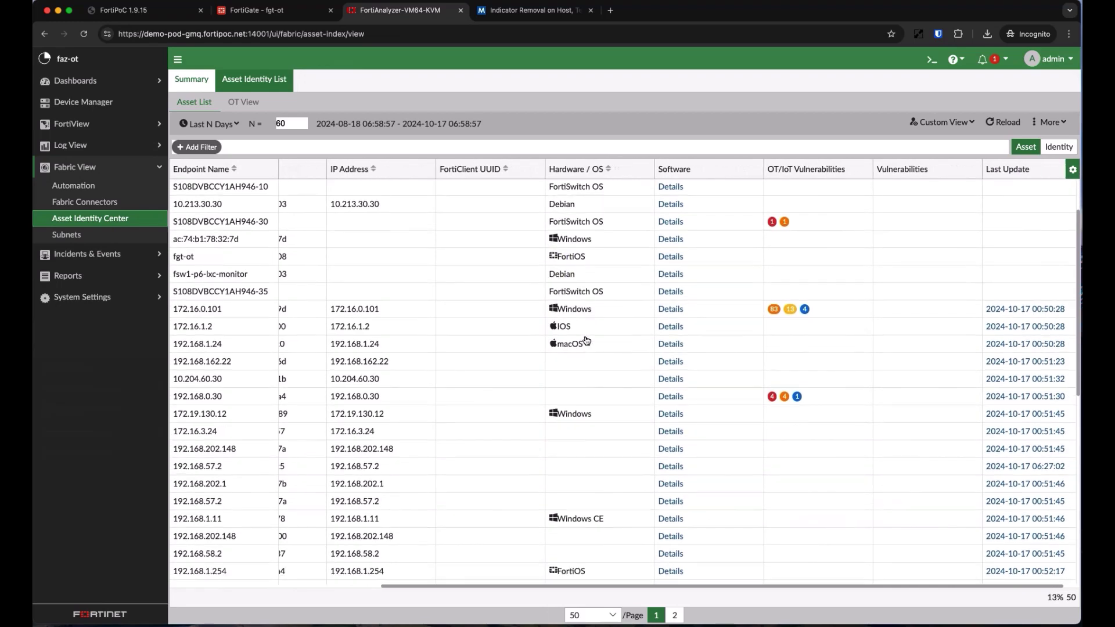
pyautogui.scroll(-5, 586, 340)
pyautogui.scroll(-5, 523, 322)
pyautogui.scroll(-3, 496, 307)
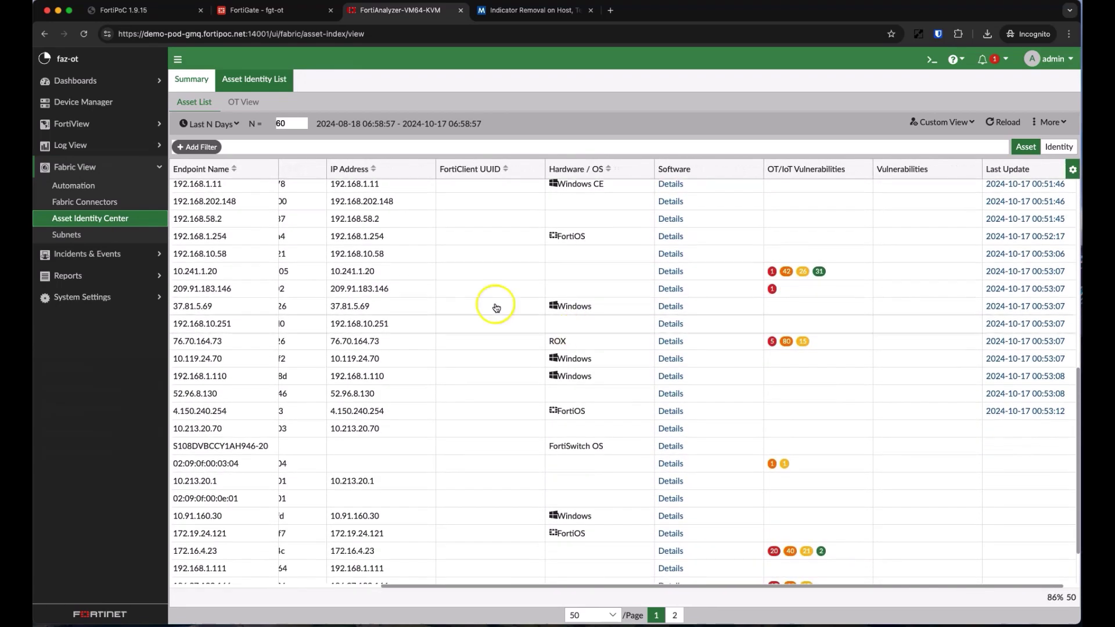
pyautogui.click(791, 343)
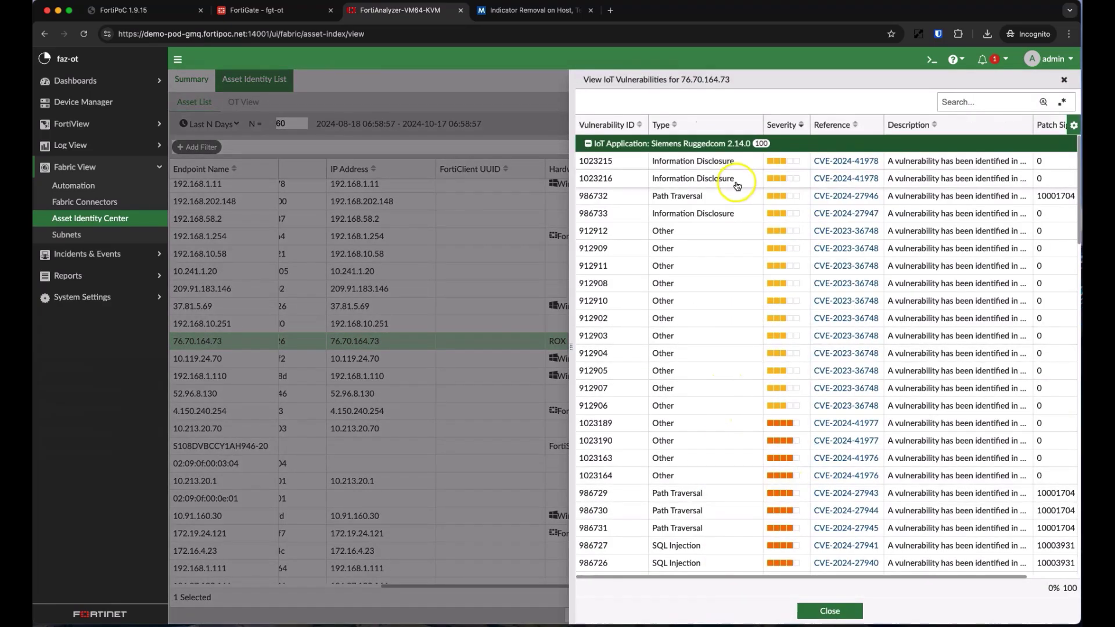
pyautogui.moveTo(677, 145); pyautogui.dragTo(734, 145)
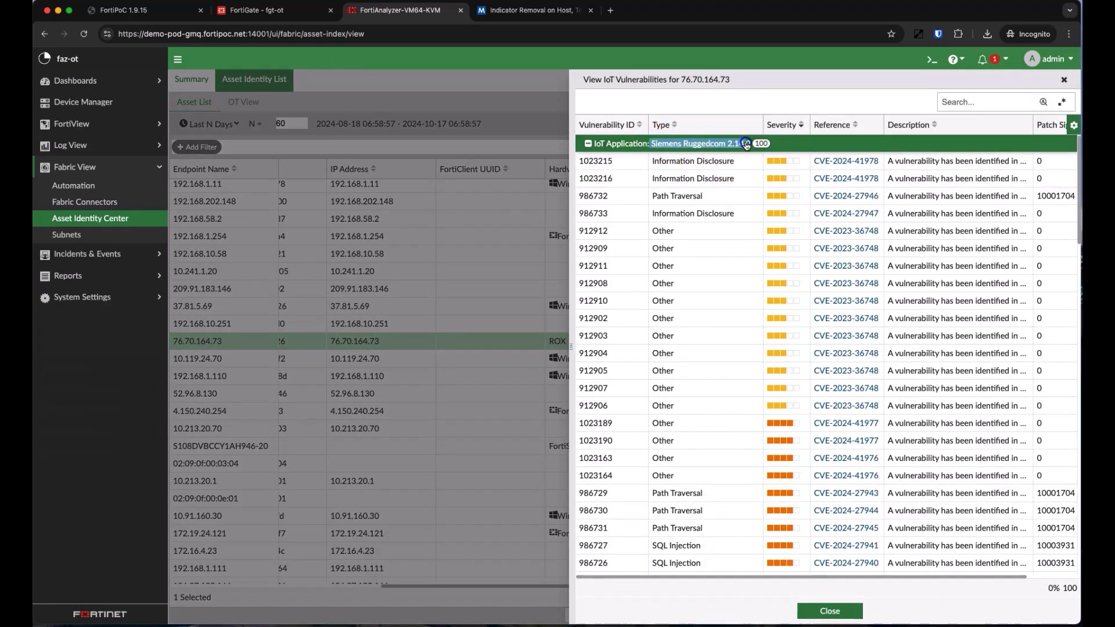
pyautogui.click(746, 145)
pyautogui.click(829, 611)
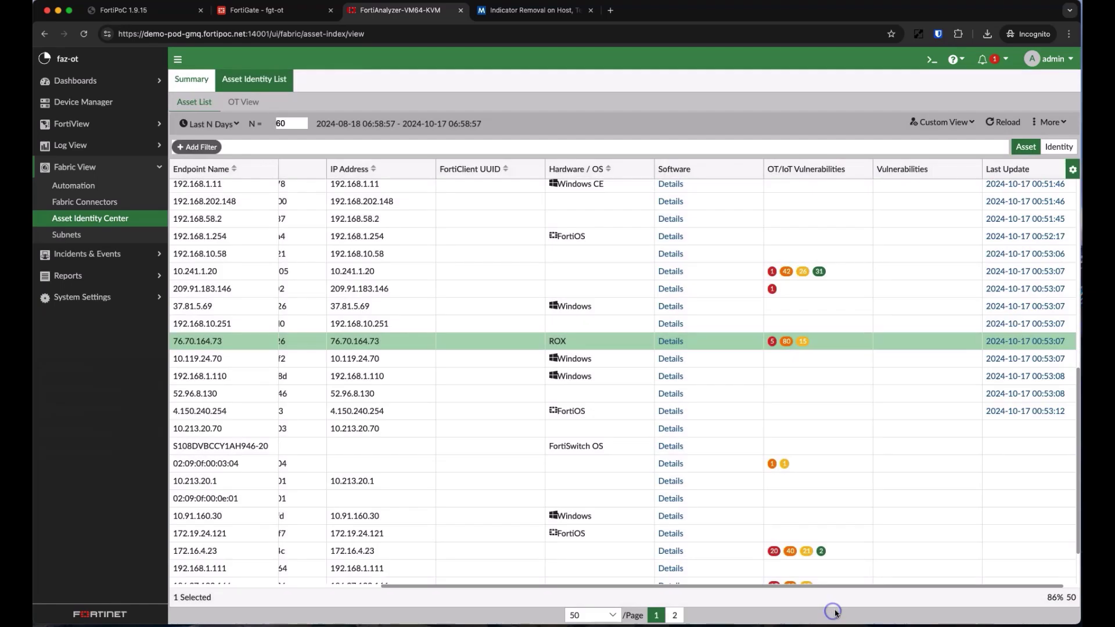
pyautogui.click(102, 254)
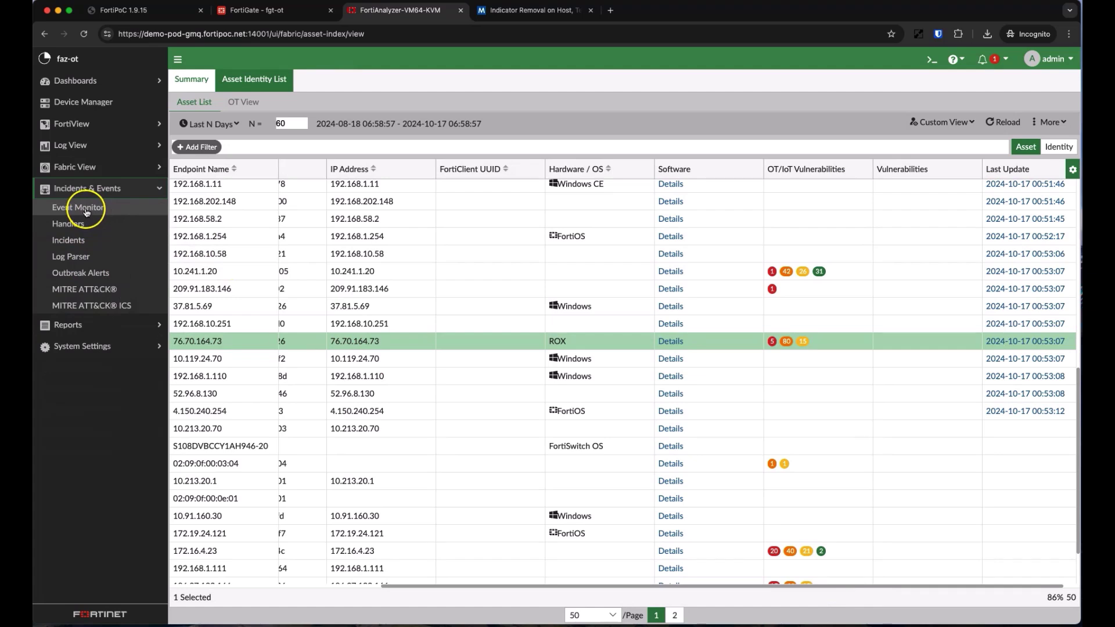
# - Review MITRE ATT&CK ICS coverage (3 event handlers, 11%), then list the log parsers
pyautogui.click(92, 304)
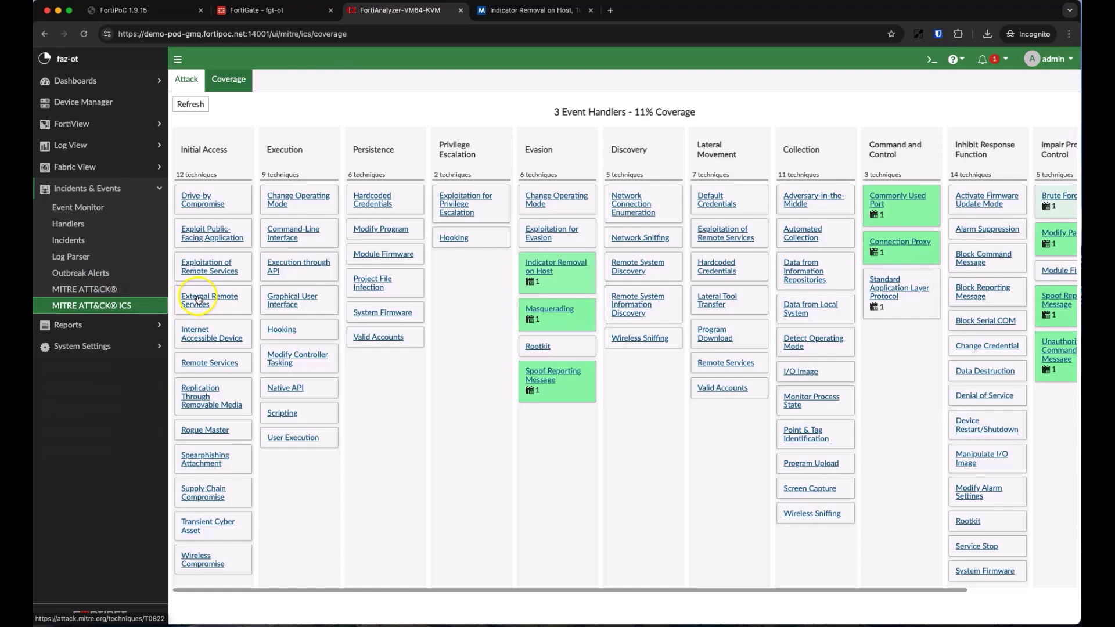
pyautogui.click(70, 256)
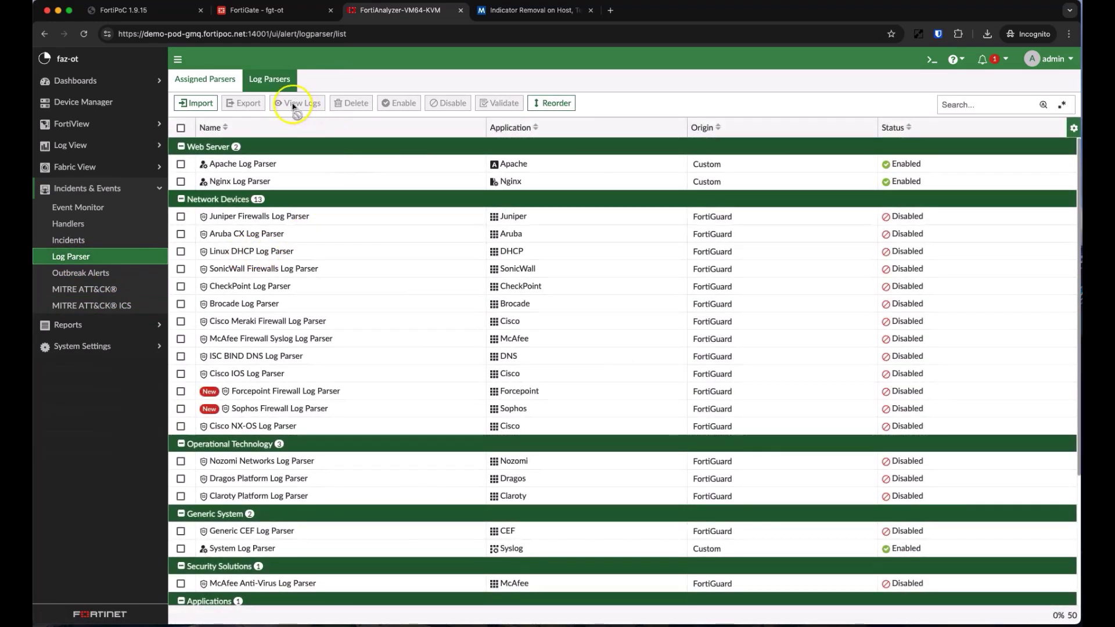
# - Pick the Nozomi Networks log parser, revisit MITRE ATT&CK ICS coverage, and expand Reports
pyautogui.click(231, 461)
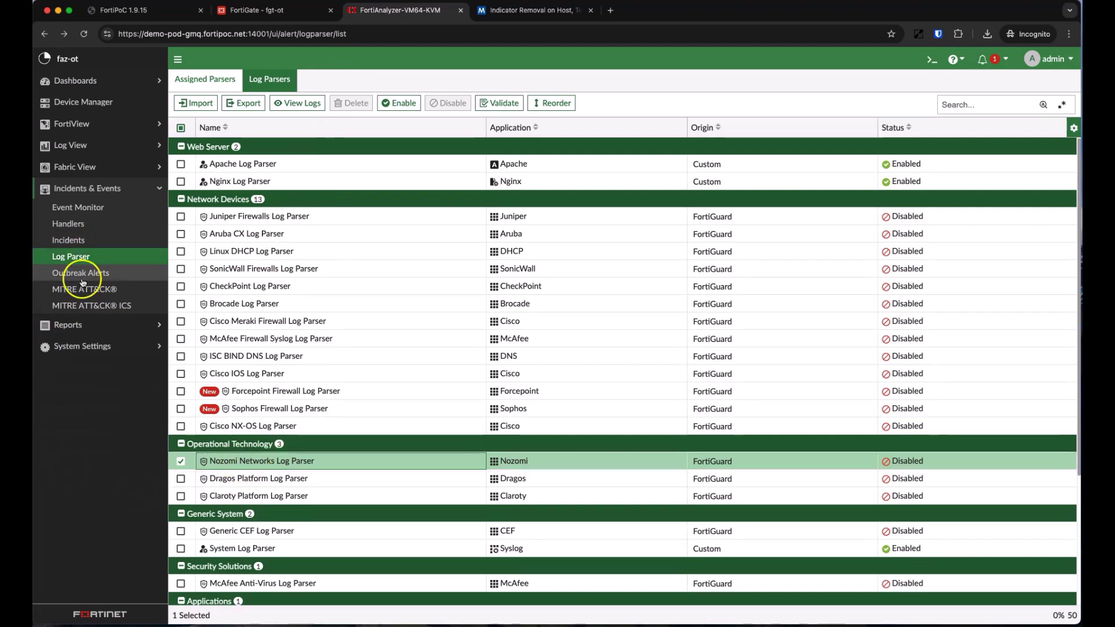
pyautogui.click(74, 307)
pyautogui.click(68, 325)
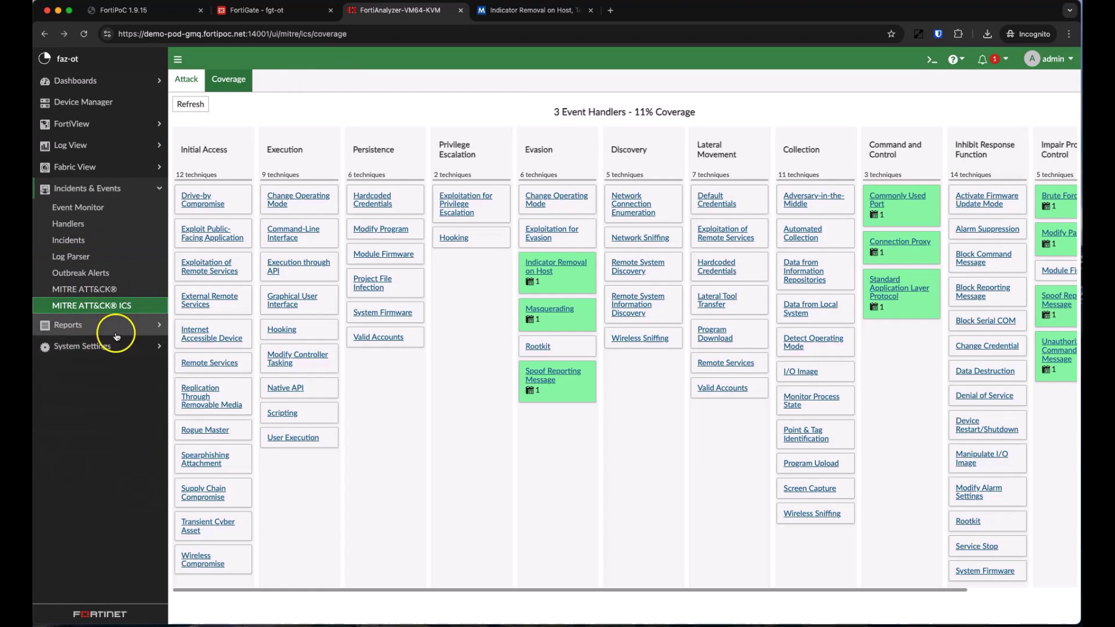
# - Select the Operational Technology (OT) Security Risk Report in the FortiGate Reports folder
pyautogui.click(81, 246)
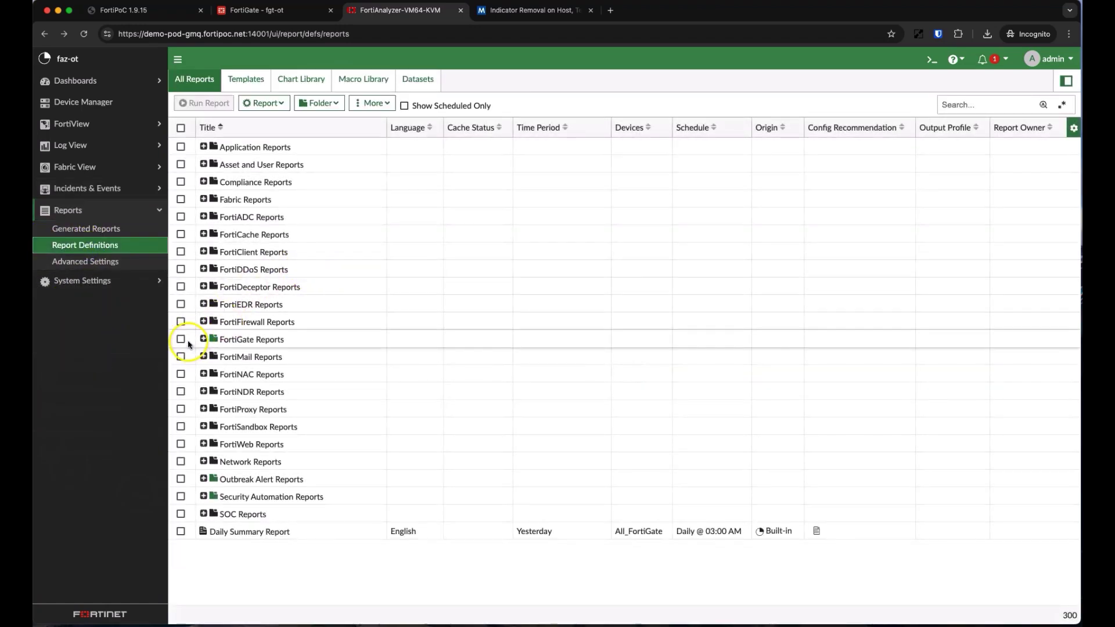
pyautogui.click(203, 339)
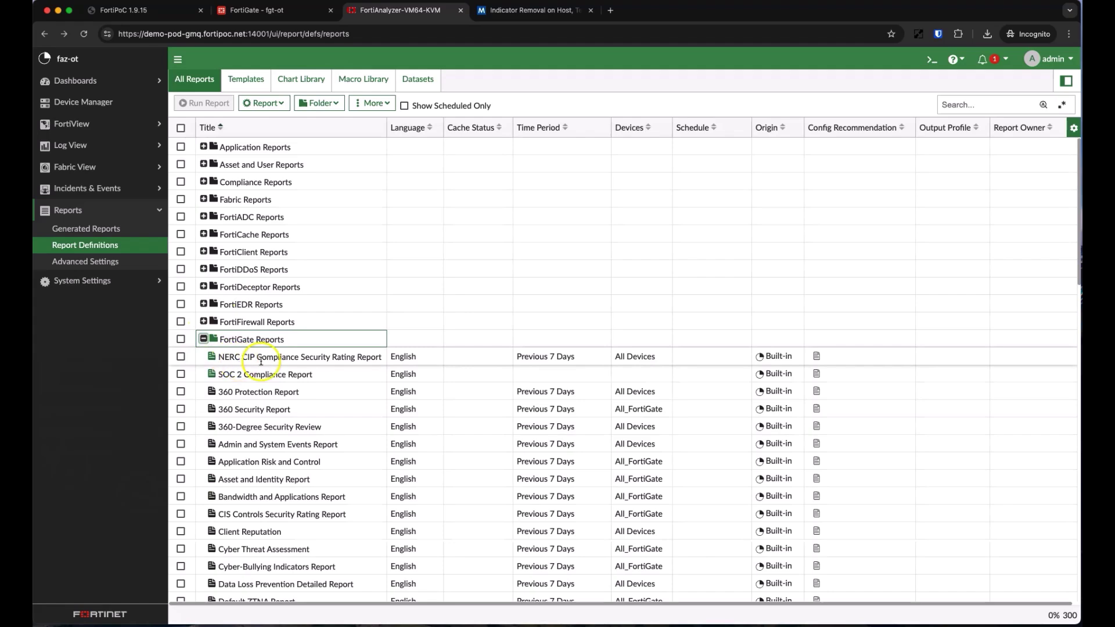
pyautogui.scroll(-5, 279, 424)
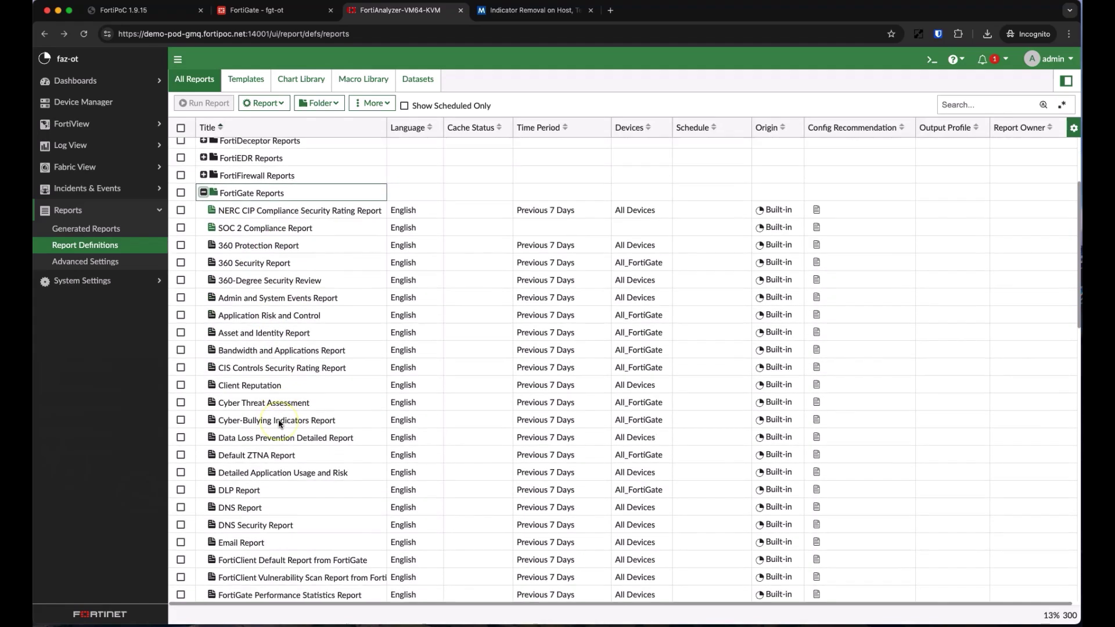
pyautogui.scroll(-5, 280, 424)
pyautogui.scroll(-4, 280, 424)
pyautogui.scroll(-3, 280, 425)
pyautogui.scroll(-2, 261, 427)
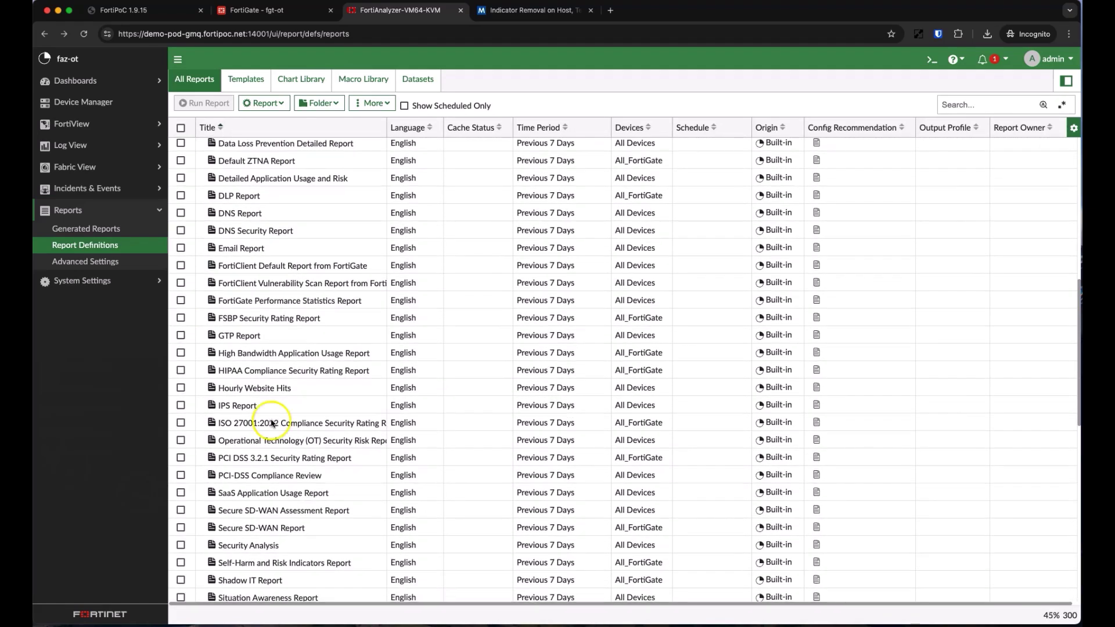
pyautogui.click(245, 423)
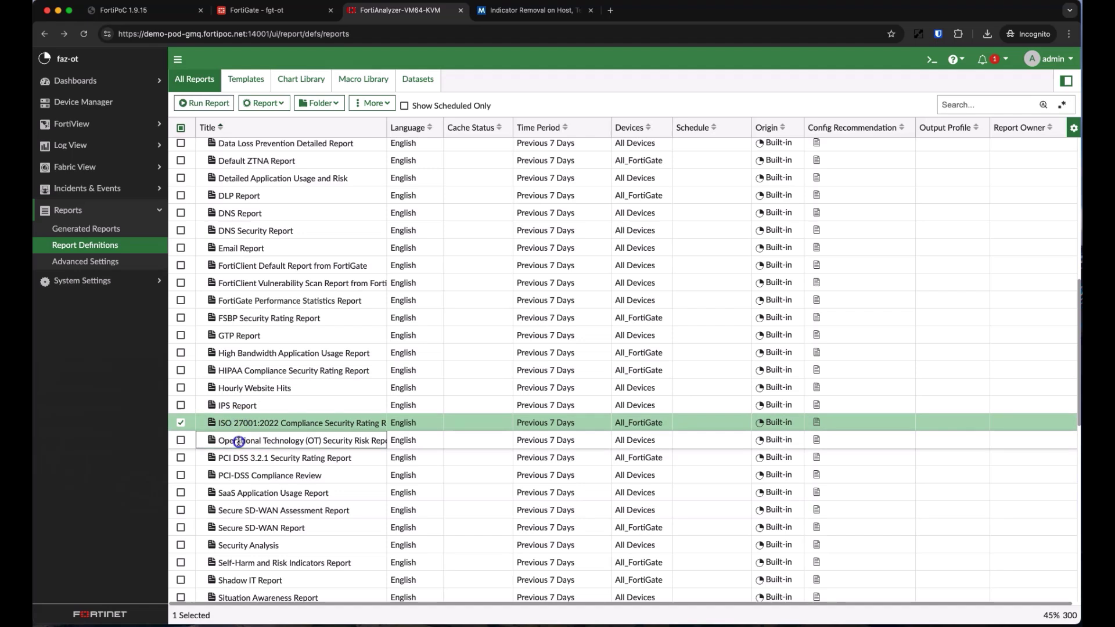
pyautogui.click(262, 440)
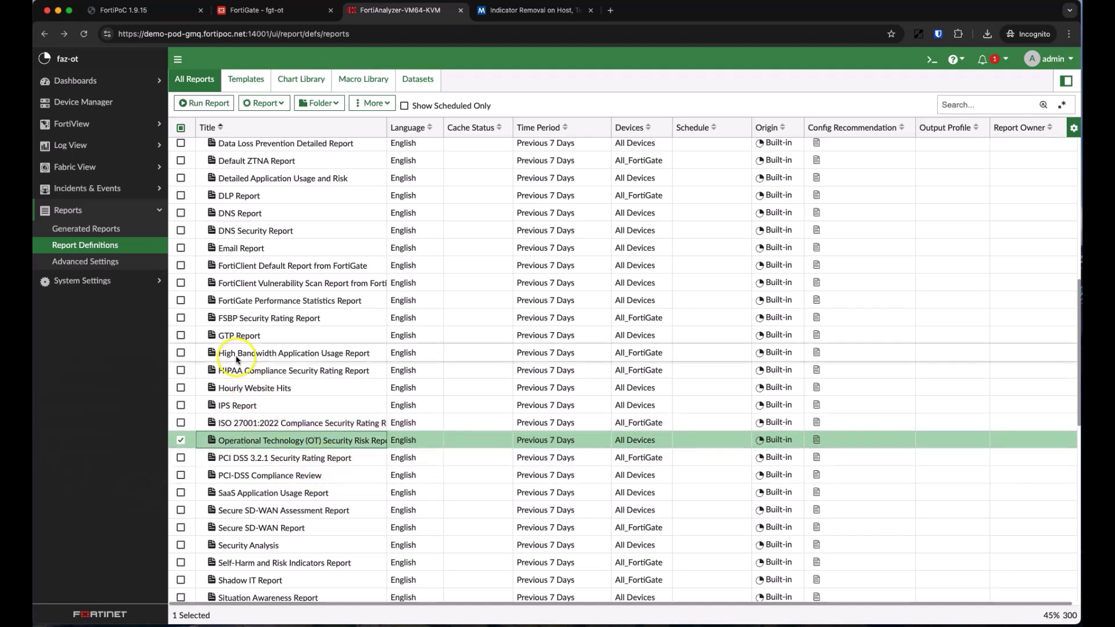
# - Go to Generated Reports to read the OT Security Risk Report's zone findings
pyautogui.click(106, 231)
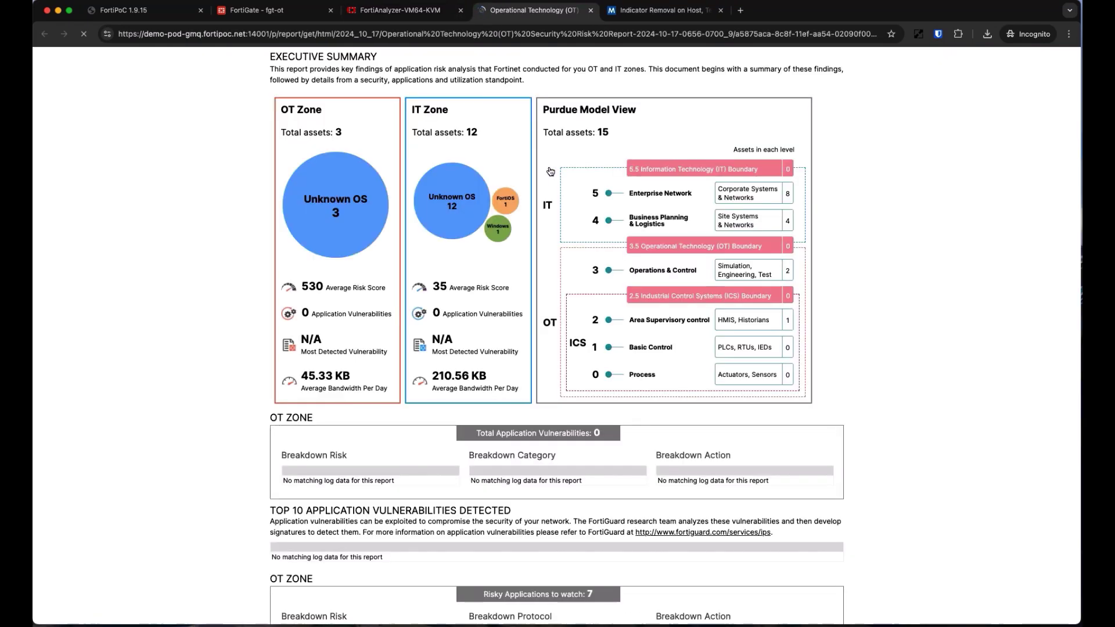
pyautogui.scroll(-4, 499, 315)
pyautogui.scroll(-4, 453, 348)
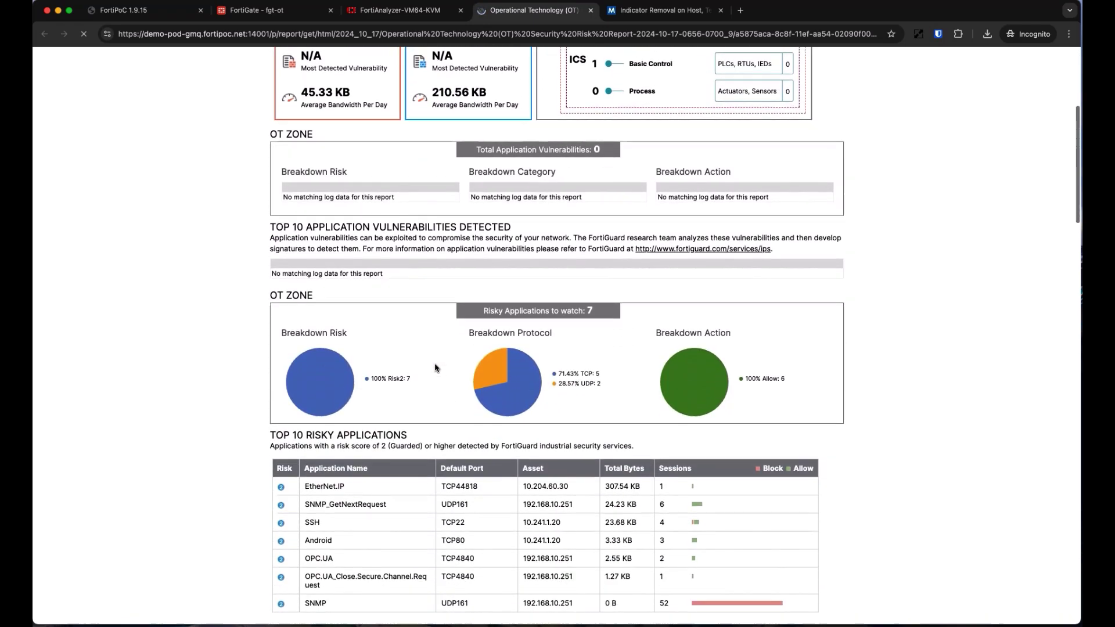
pyautogui.scroll(-4, 435, 367)
pyautogui.scroll(-2, 435, 367)
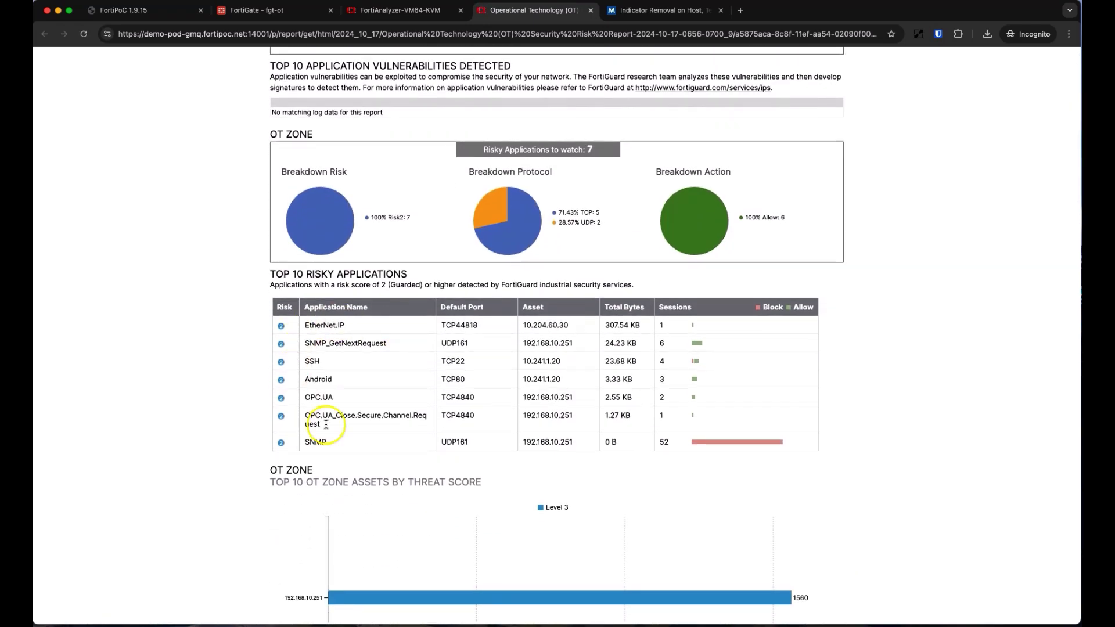
pyautogui.scroll(-5, 436, 367)
pyautogui.scroll(-6, 431, 380)
pyautogui.scroll(-5, 431, 380)
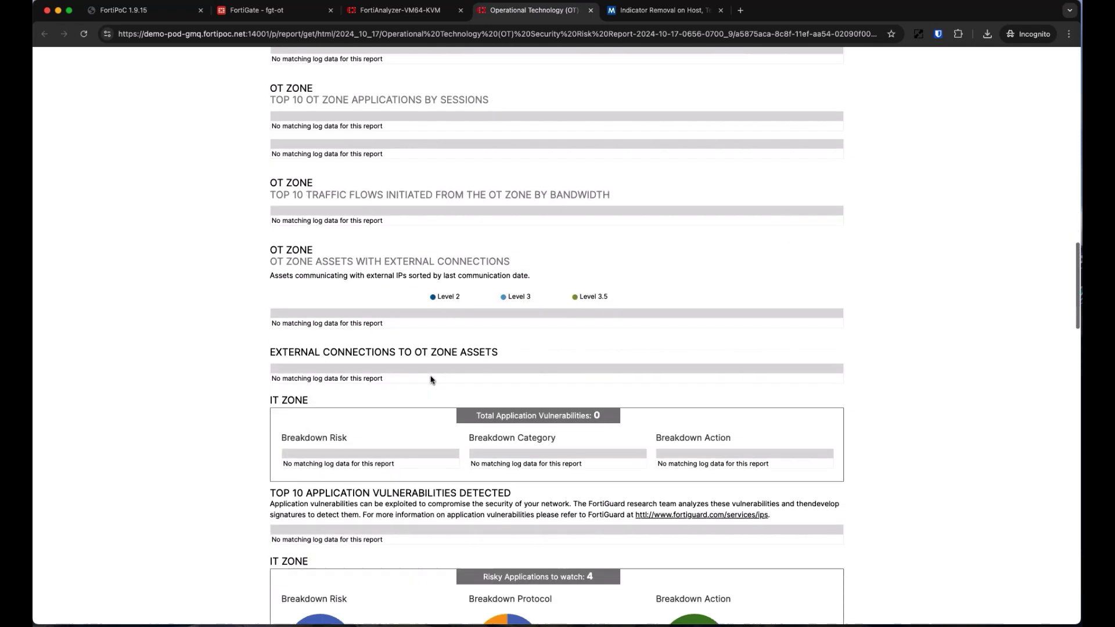
pyautogui.scroll(-5, 431, 381)
pyautogui.scroll(-5, 431, 380)
pyautogui.scroll(-4, 431, 380)
pyautogui.scroll(-5, 431, 380)
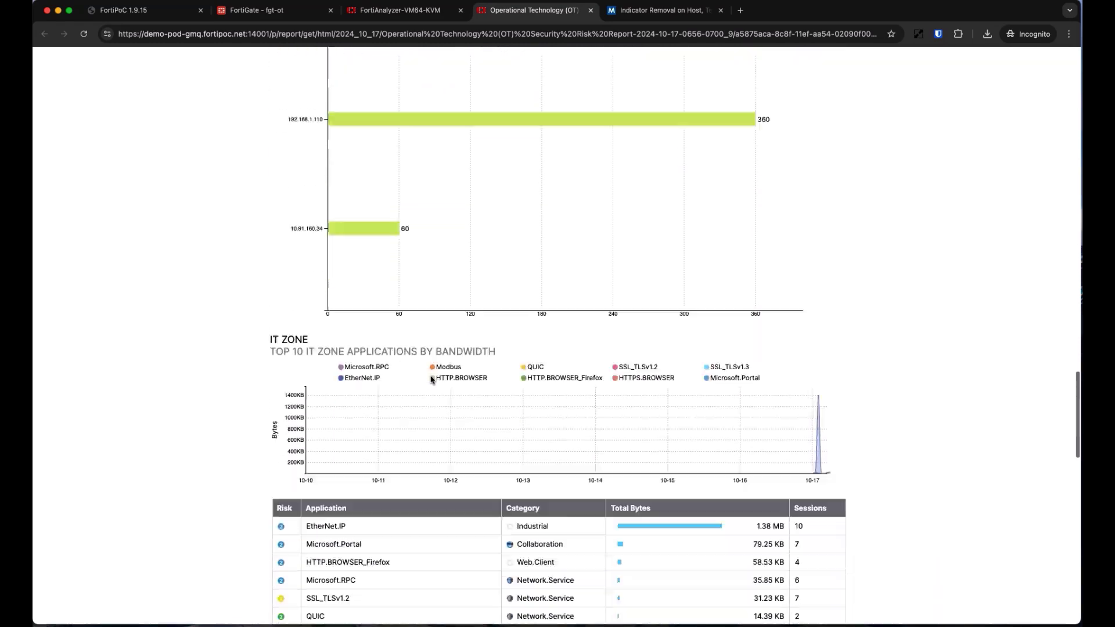
pyautogui.scroll(-5, 430, 380)
pyautogui.scroll(-5, 431, 380)
pyautogui.scroll(-5, 431, 380)
pyautogui.scroll(-4, 431, 381)
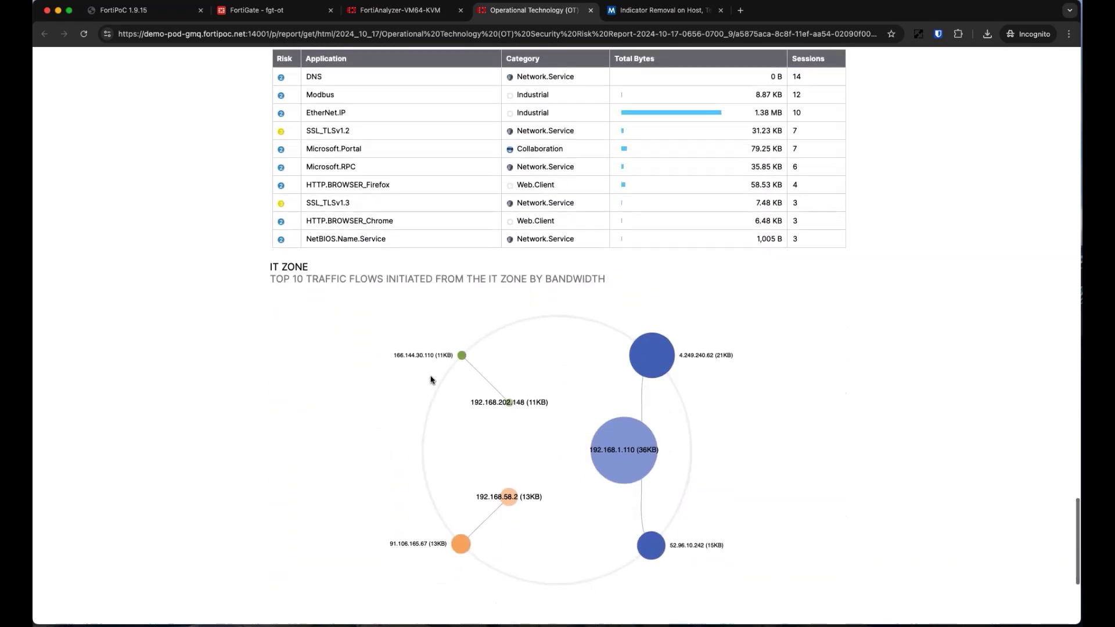
pyautogui.scroll(-2, 431, 380)
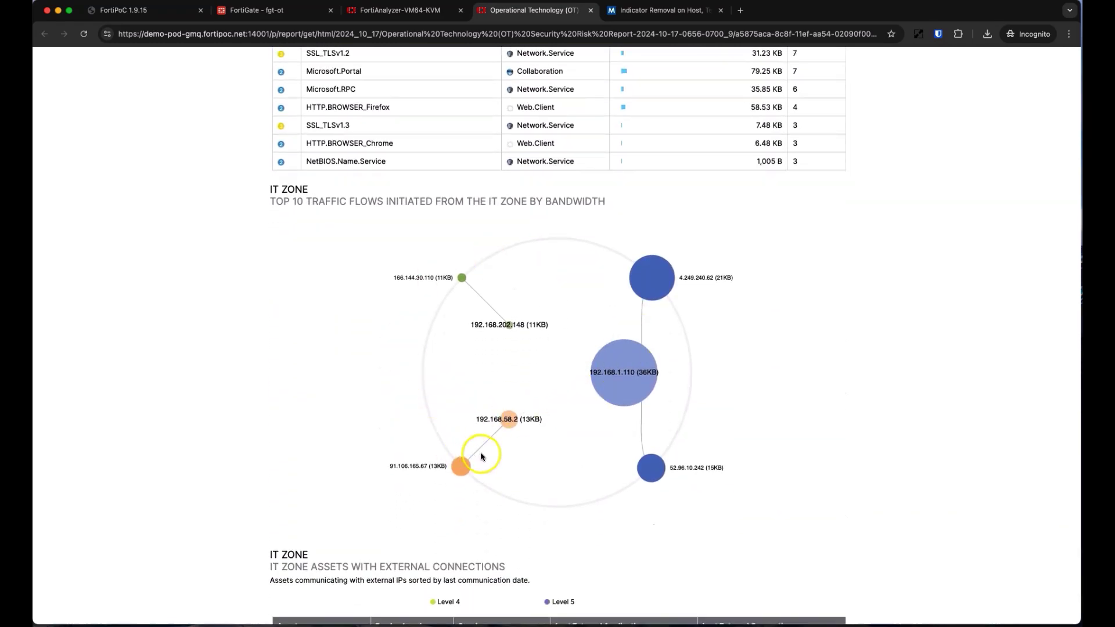
pyautogui.scroll(-3, 481, 454)
pyautogui.scroll(-2, 482, 454)
pyautogui.scroll(1, 481, 454)
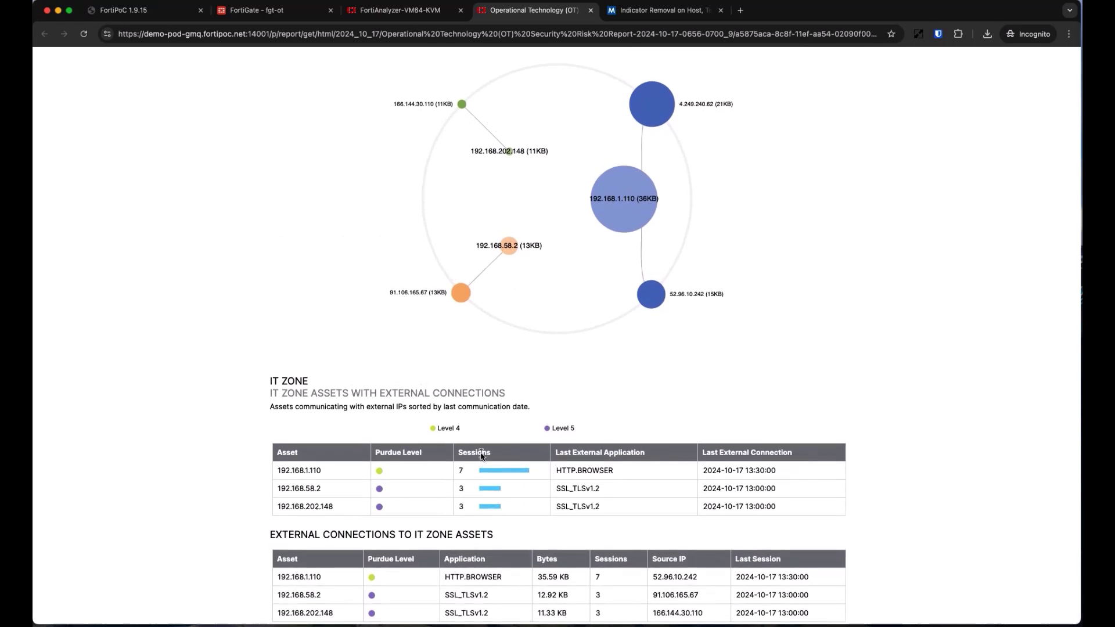
# - Close the OT report and open the NERC CIP Compliance Security Rating Report in HTML
pyautogui.click(591, 10)
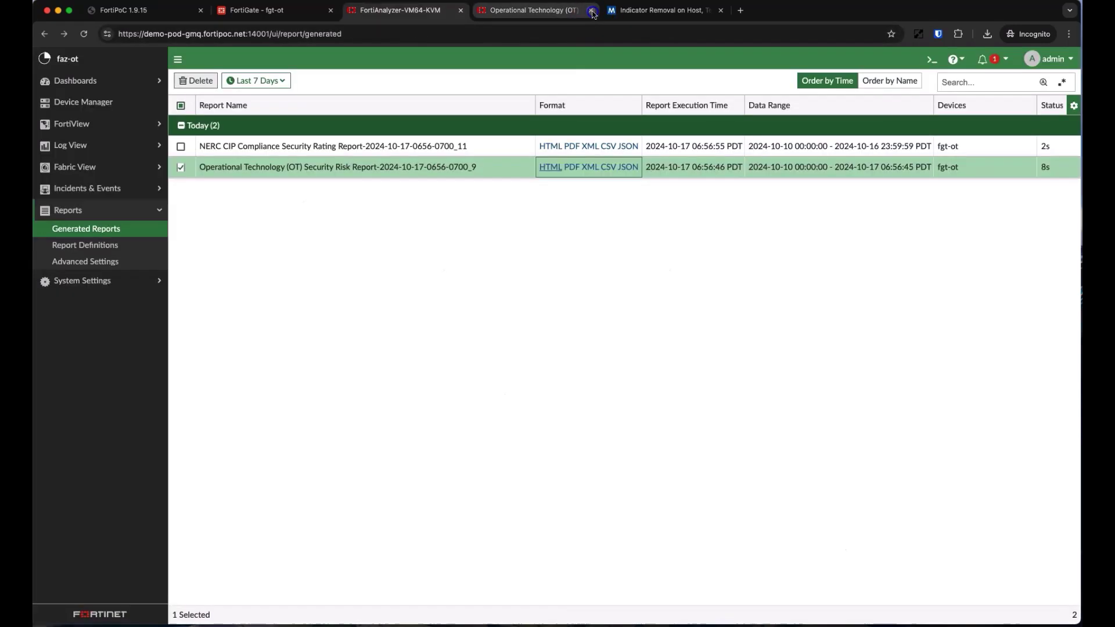
pyautogui.click(550, 146)
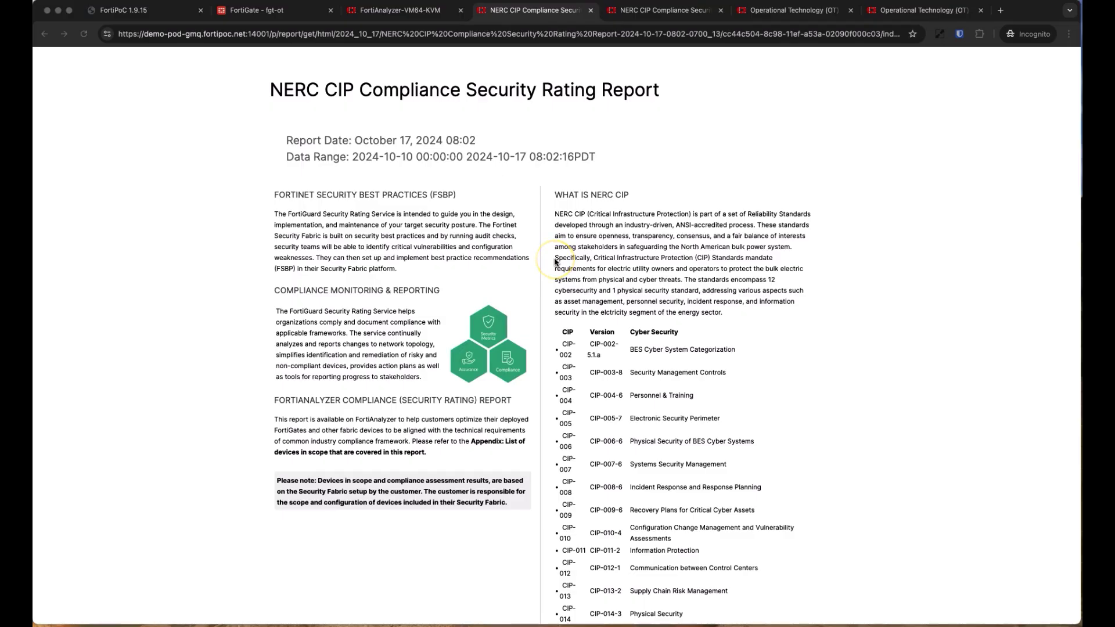
pyautogui.scroll(-3, 556, 261)
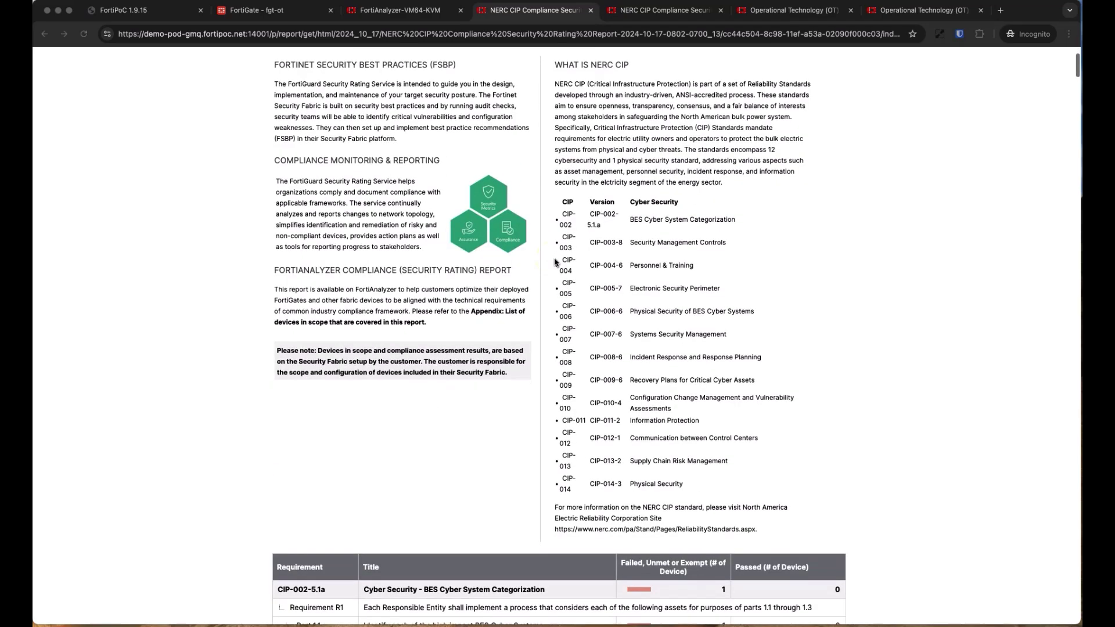
pyautogui.scroll(-4, 556, 261)
pyautogui.scroll(-4, 555, 261)
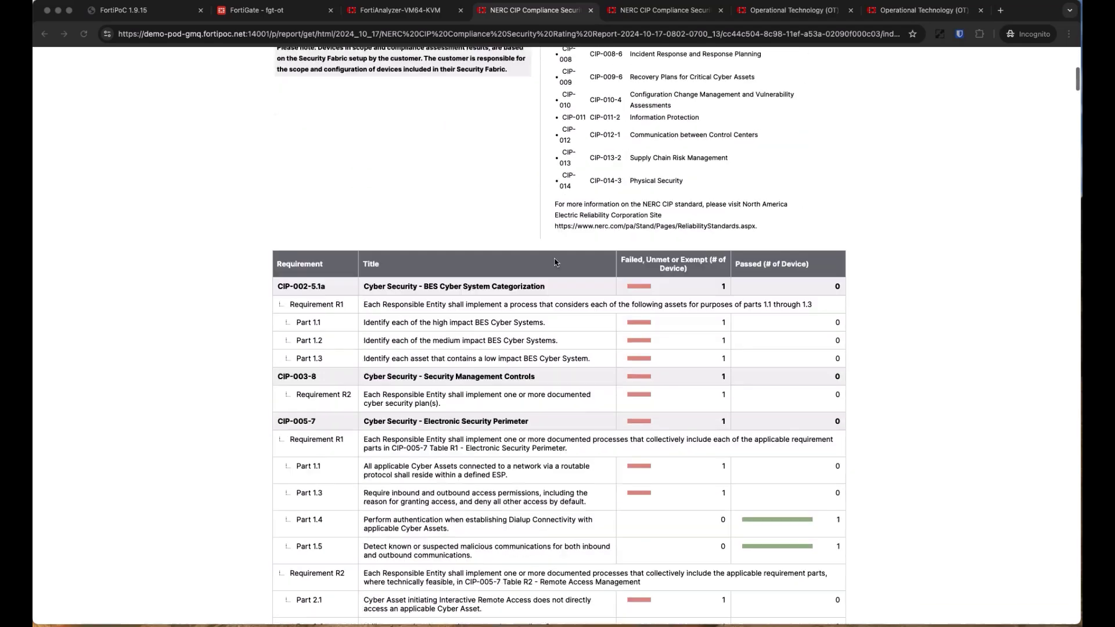
pyautogui.scroll(-2, 556, 262)
pyautogui.scroll(-2, 556, 262)
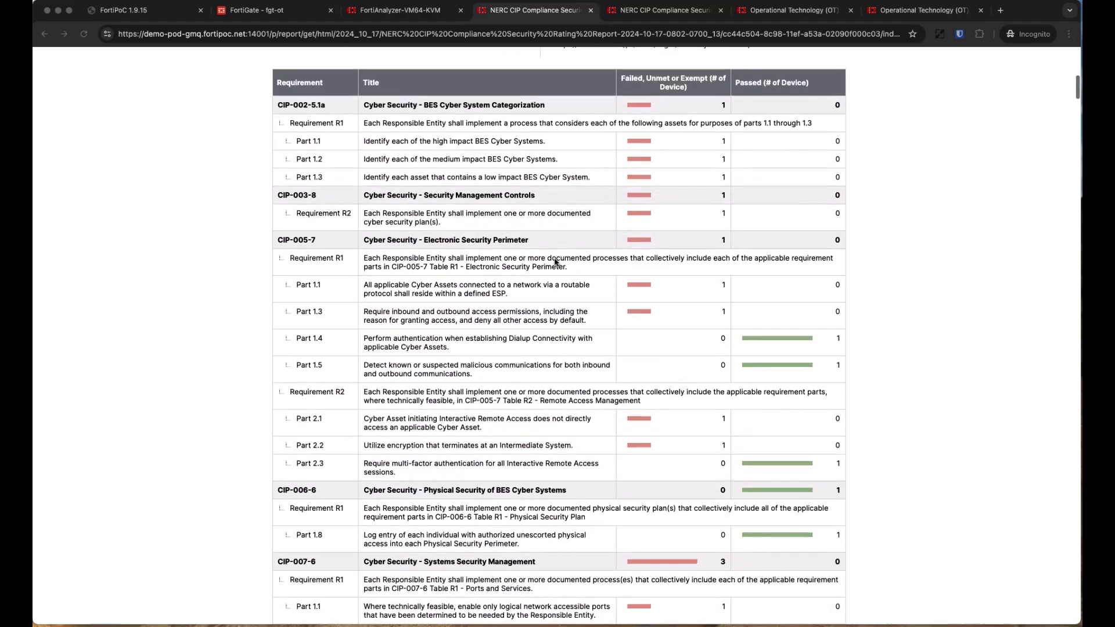
pyautogui.scroll(-2, 555, 262)
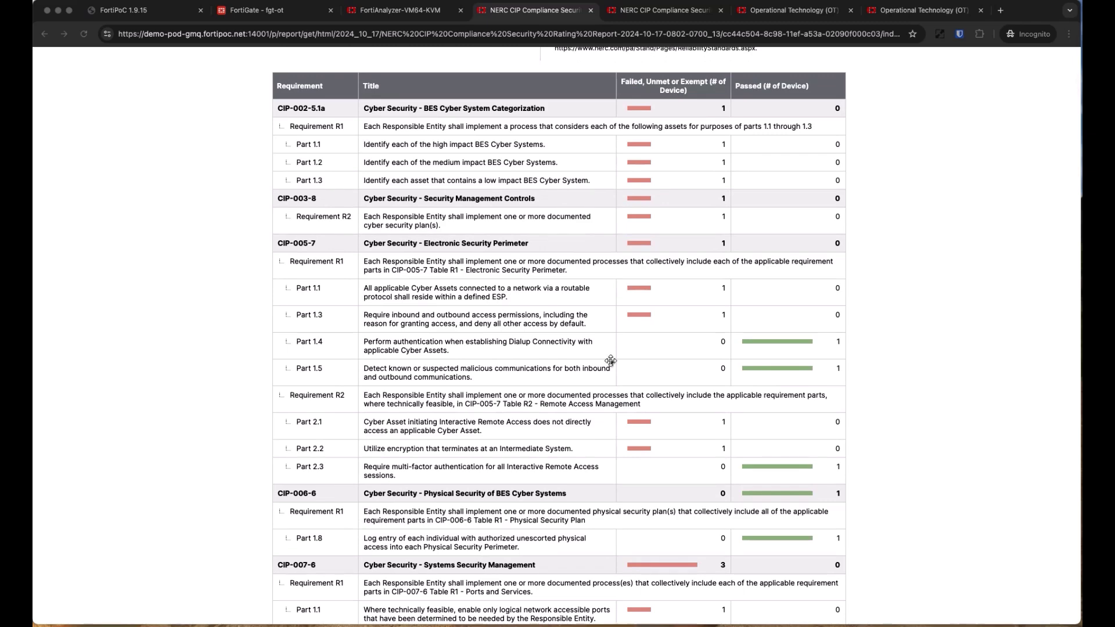
pyautogui.scroll(-2, 609, 362)
pyautogui.scroll(-2, 610, 360)
pyautogui.scroll(-1, 610, 361)
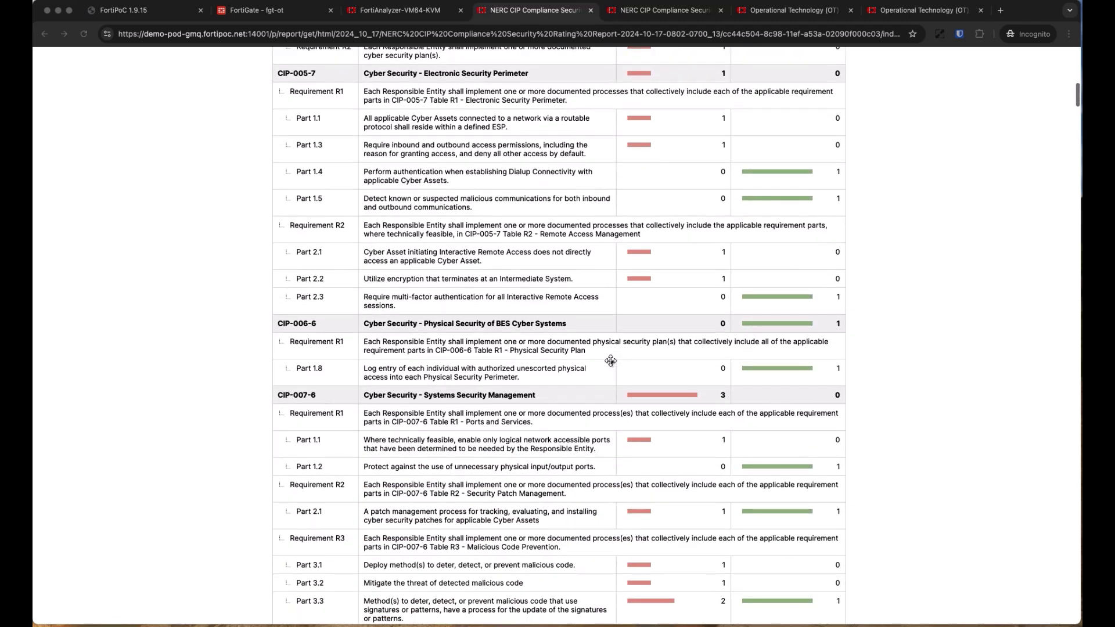
pyautogui.scroll(-2, 610, 361)
pyautogui.scroll(-2, 609, 361)
pyautogui.scroll(-1, 610, 360)
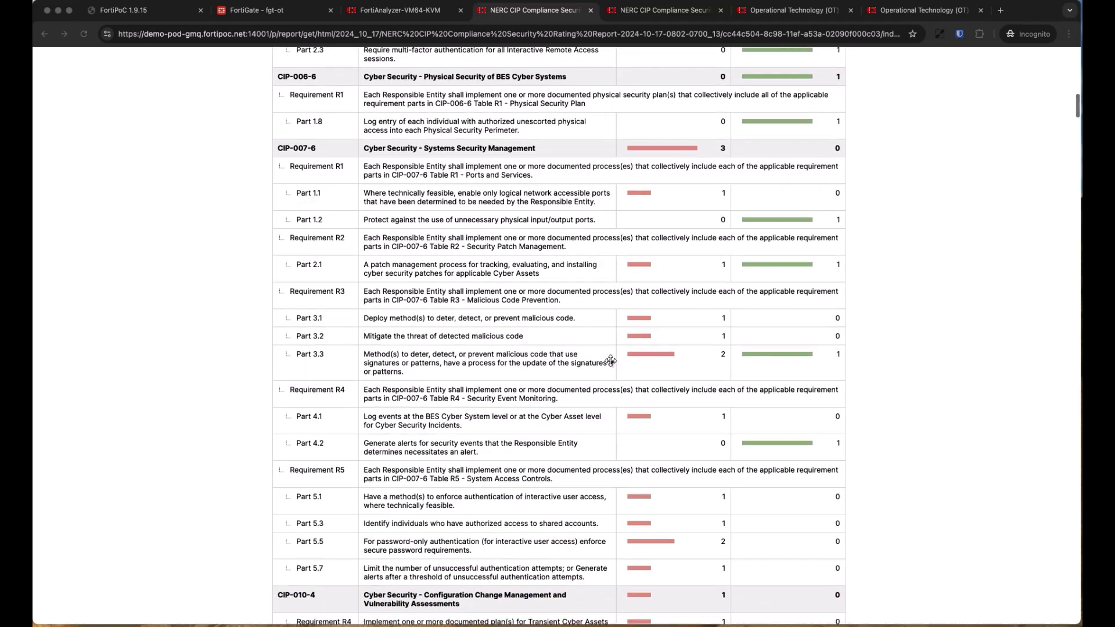
pyautogui.scroll(-1, 609, 361)
pyautogui.scroll(-3, 610, 360)
pyautogui.scroll(-2, 610, 360)
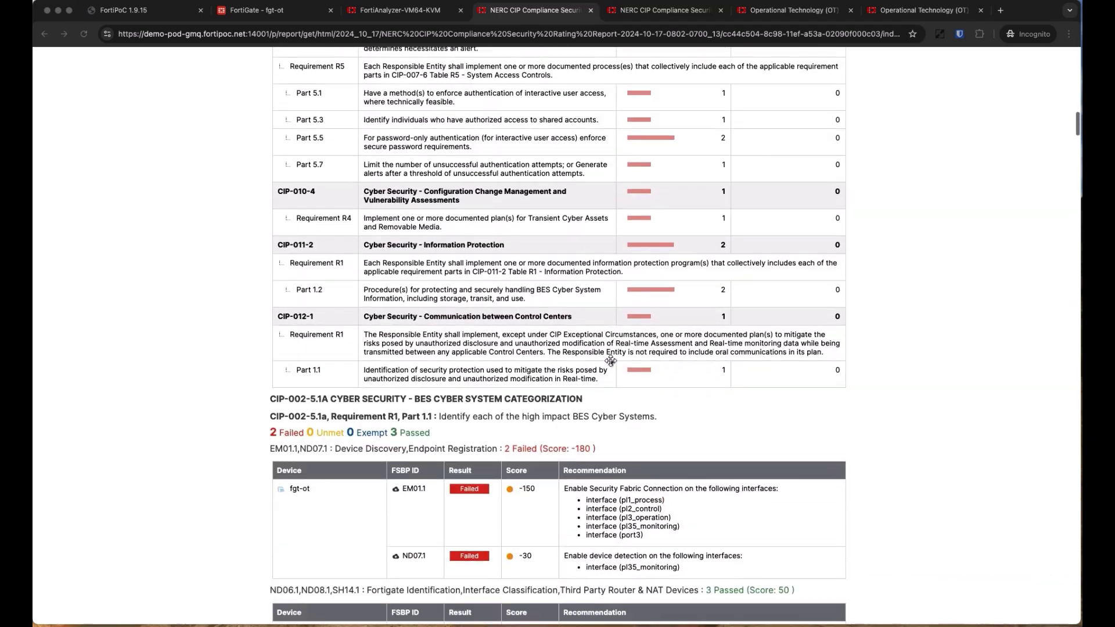
pyautogui.scroll(-1, 610, 362)
pyautogui.scroll(-1, 610, 361)
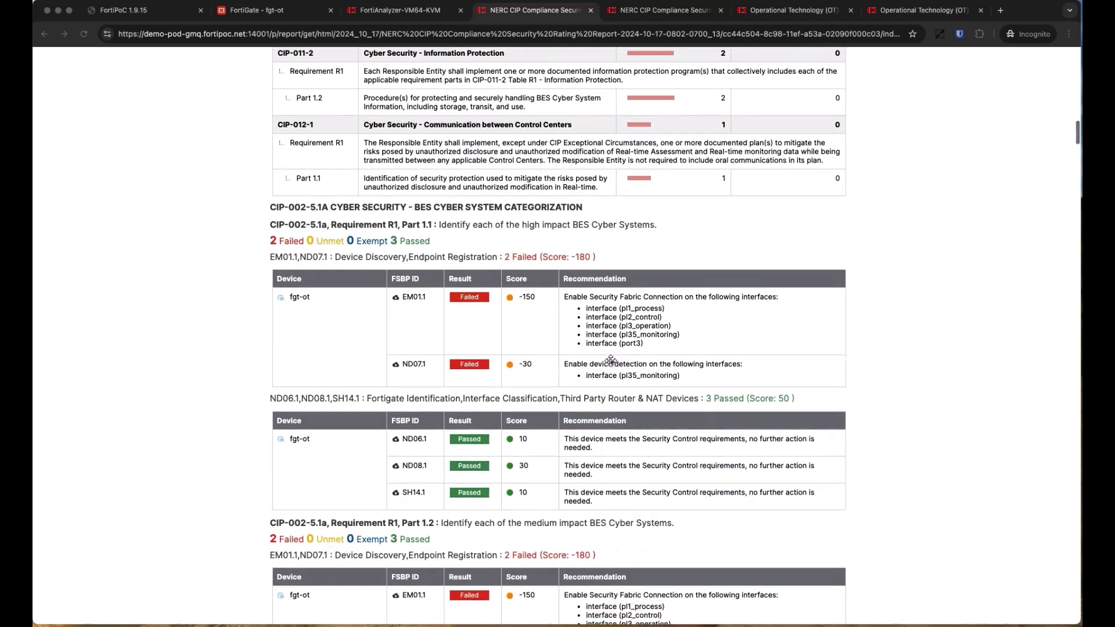
pyautogui.scroll(-1, 610, 360)
pyautogui.scroll(-1, 610, 360)
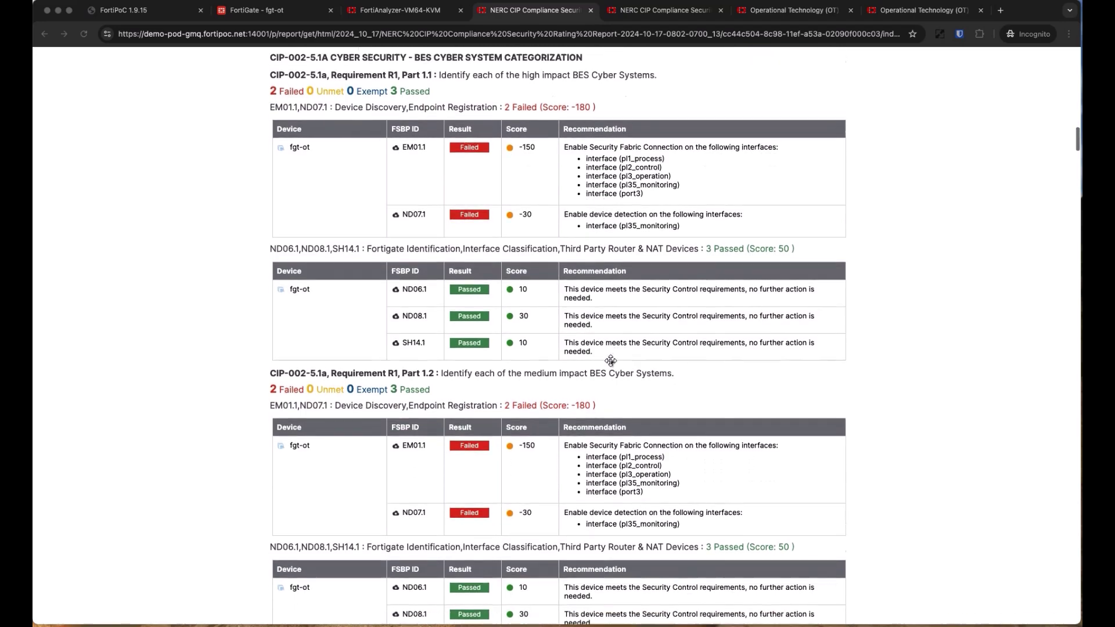
pyautogui.scroll(-2, 611, 360)
pyautogui.scroll(-1, 610, 362)
pyautogui.scroll(-1, 610, 360)
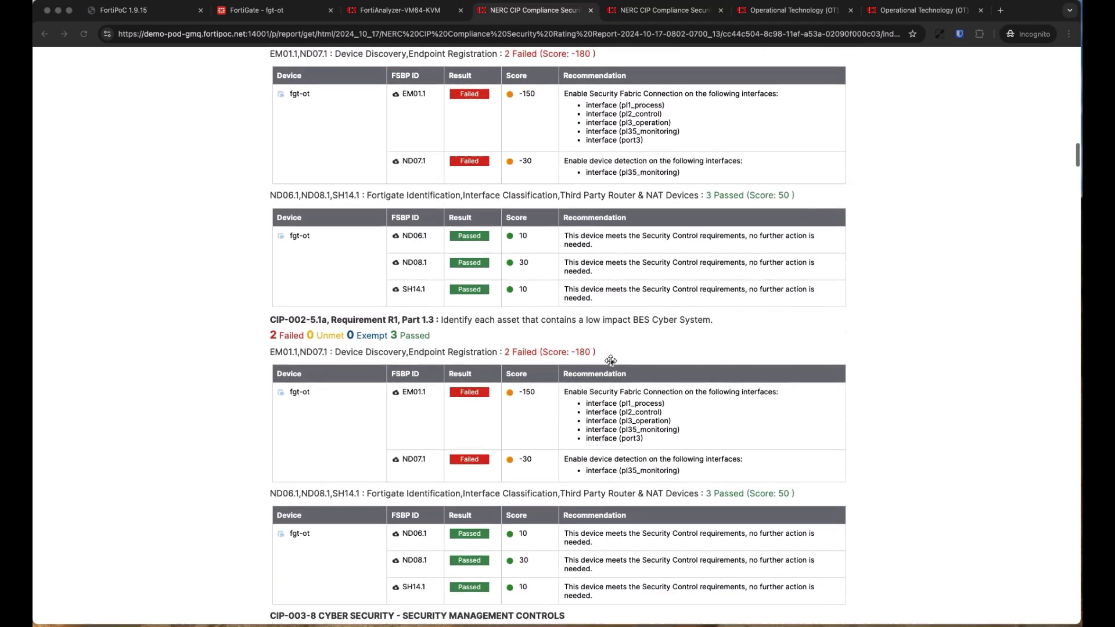
pyautogui.scroll(-2, 610, 360)
pyautogui.scroll(-1, 610, 360)
pyautogui.scroll(-3, 609, 361)
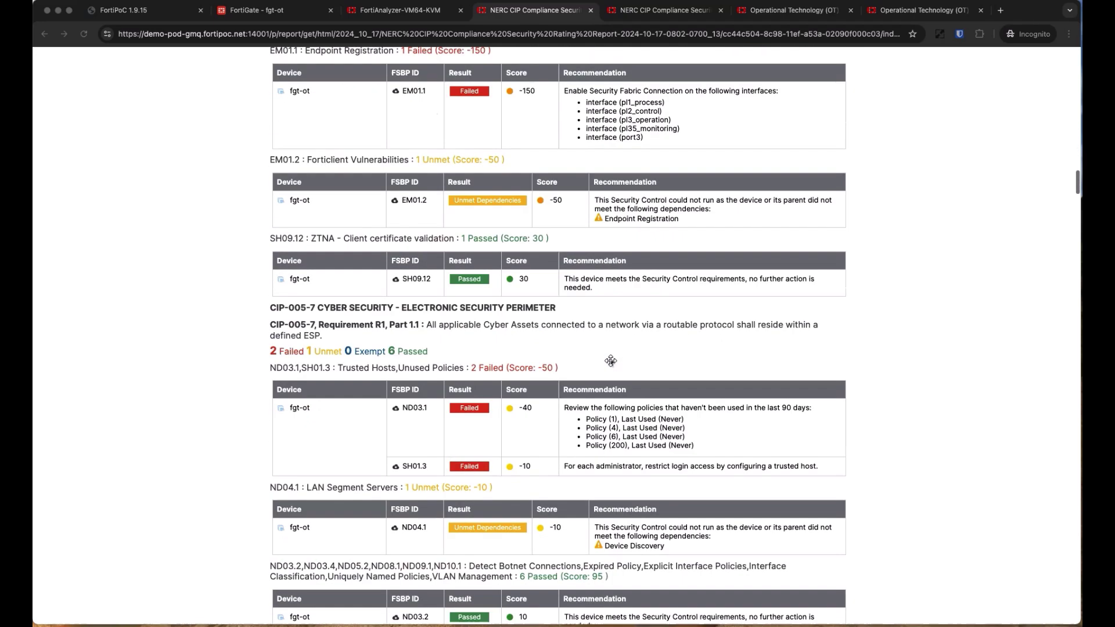
pyautogui.scroll(-1, 610, 360)
pyautogui.scroll(-2, 610, 361)
pyautogui.scroll(-3, 611, 361)
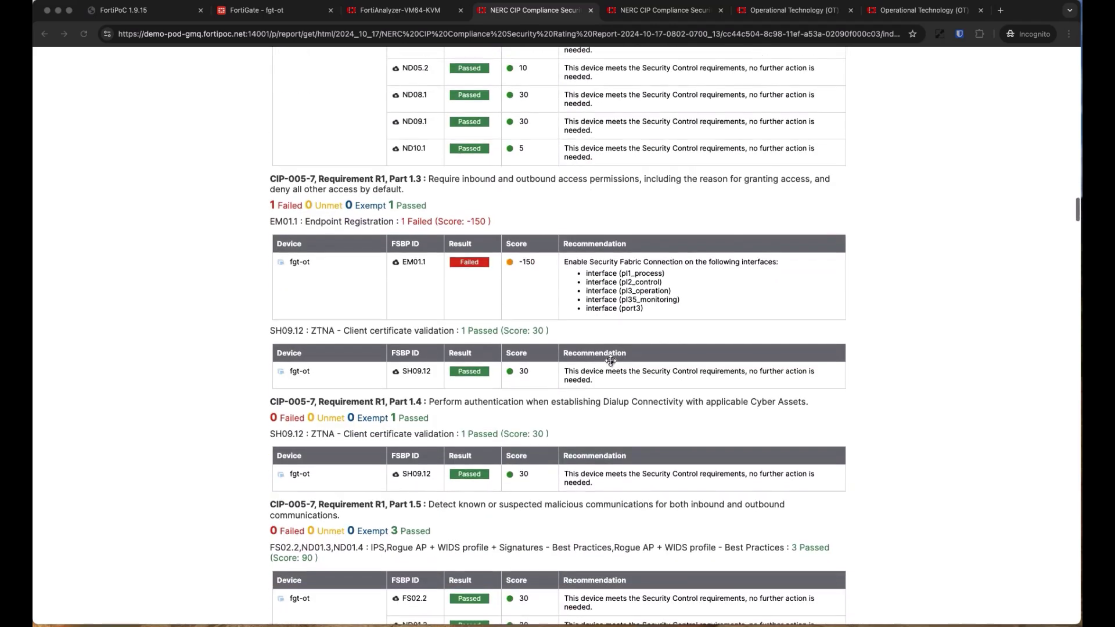
pyautogui.scroll(-1, 610, 362)
pyautogui.scroll(-1, 609, 360)
pyautogui.scroll(-2, 610, 360)
pyautogui.scroll(-1, 610, 361)
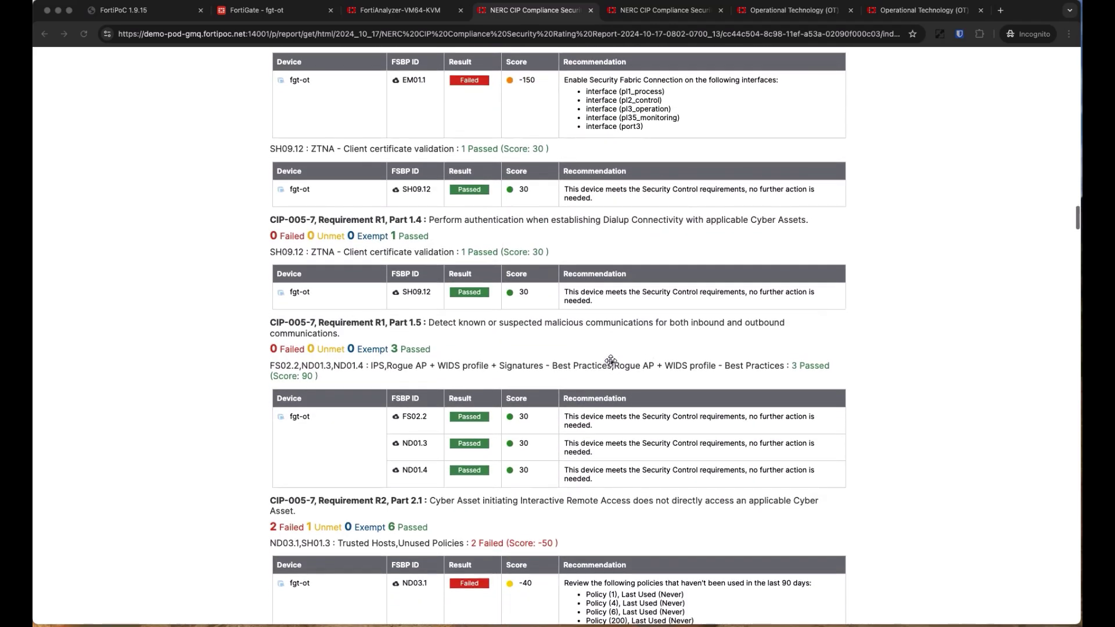